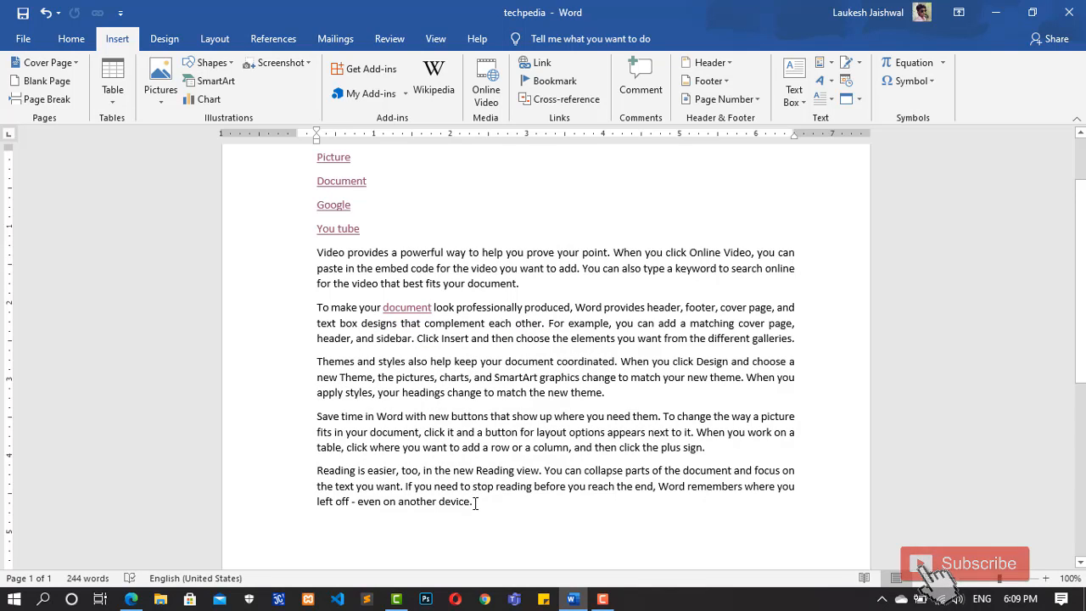
# Step: Copy the five body paragraphs and paste them repeatedly until the document holds four copies, leaving out the list of links above them
pyautogui.moveTo(475, 503); pyautogui.dragTo(288, 248)
pyautogui.hotkey('ctrl', 'c')
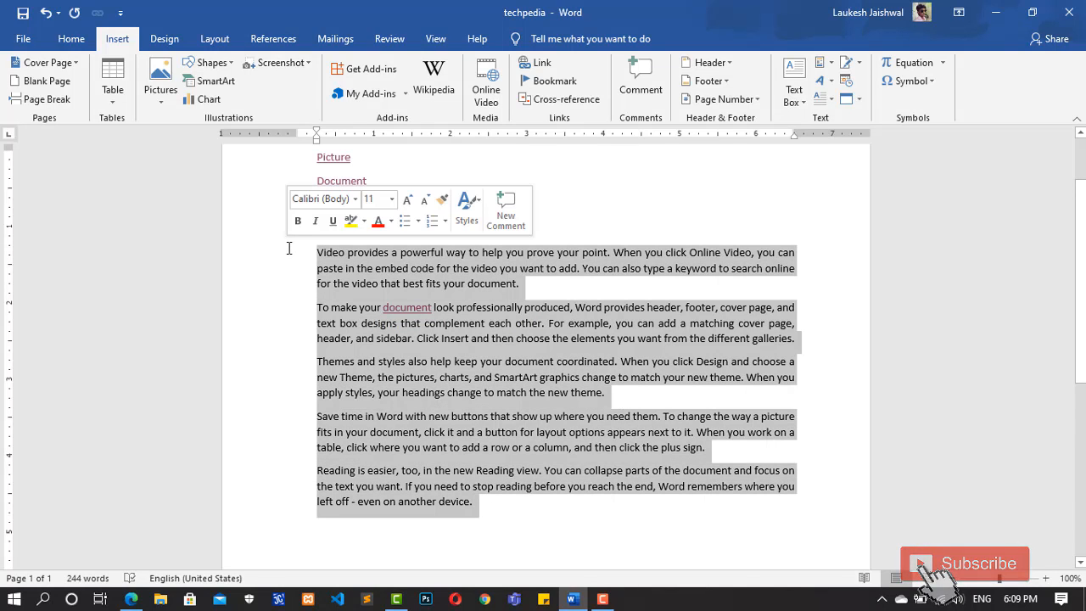
pyautogui.press('Right')
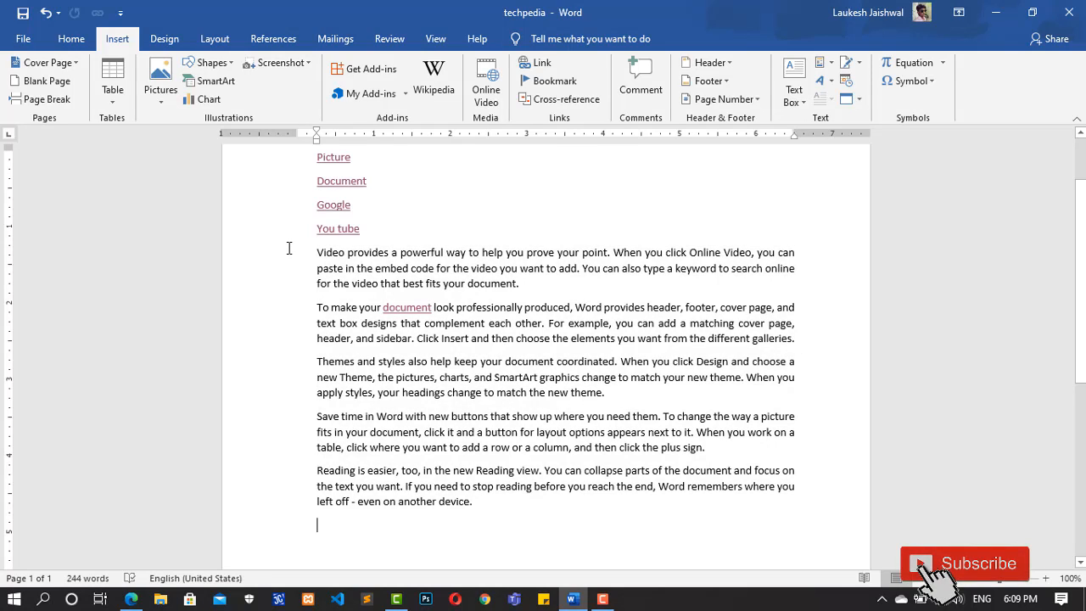
pyautogui.hotkey('ctrl', 'v')
pyautogui.hotkey('ctrl', 'v')
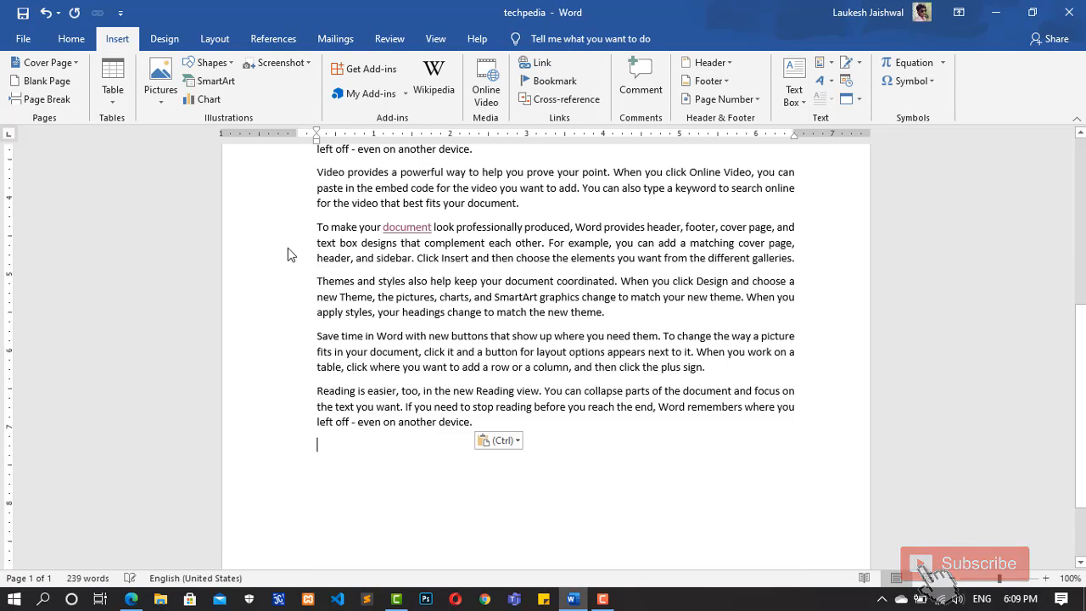
pyautogui.hotkey('ctrl', 'v')
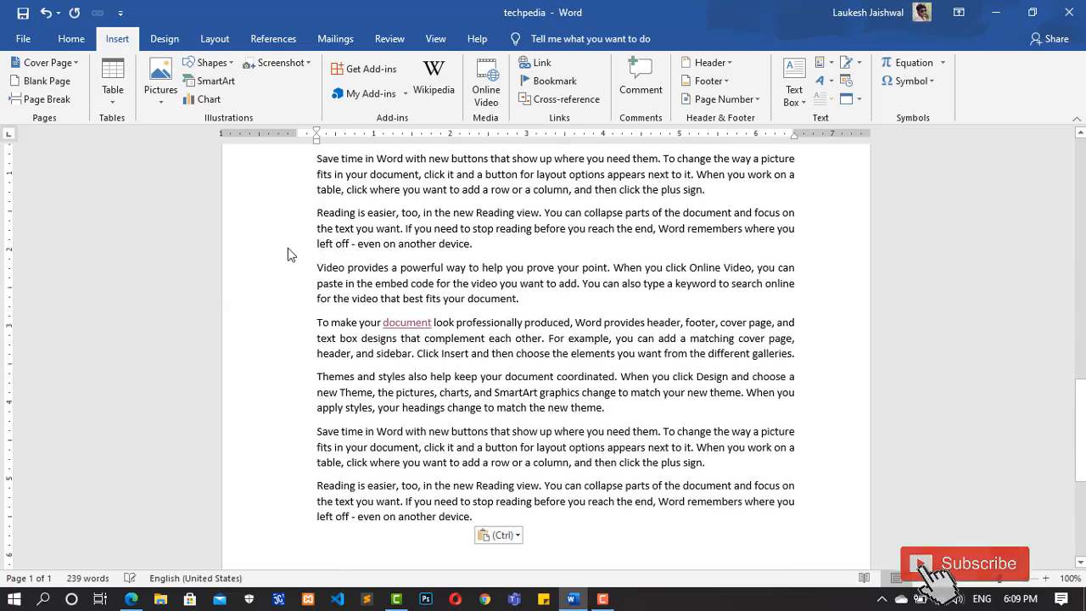
pyautogui.rightClick(963, 378)
pyautogui.moveTo(1081, 433); pyautogui.dragTo(1081, 186)
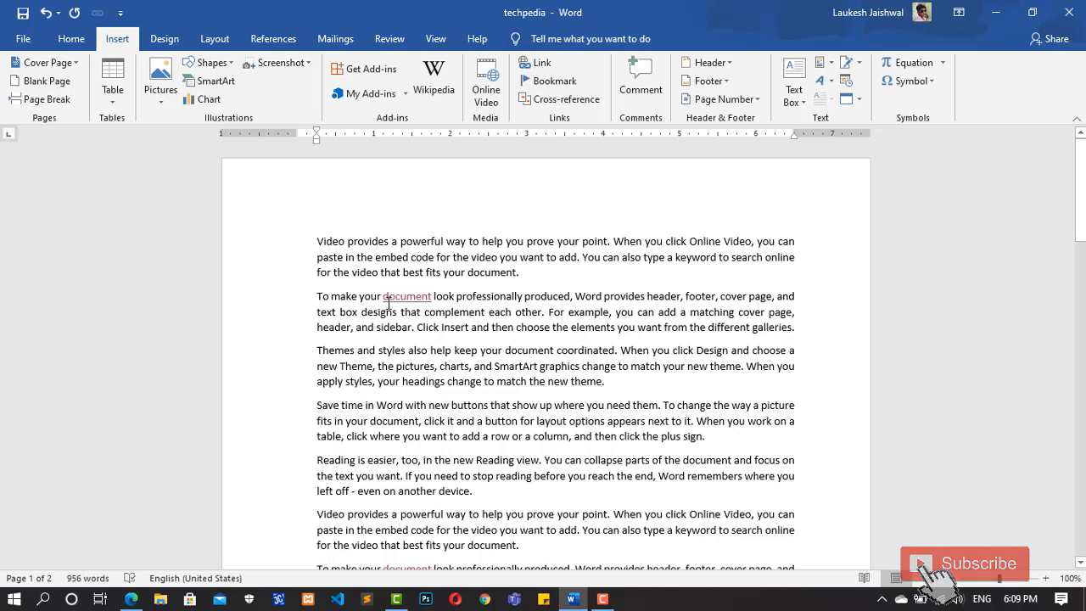
pyautogui.moveTo(399, 297)
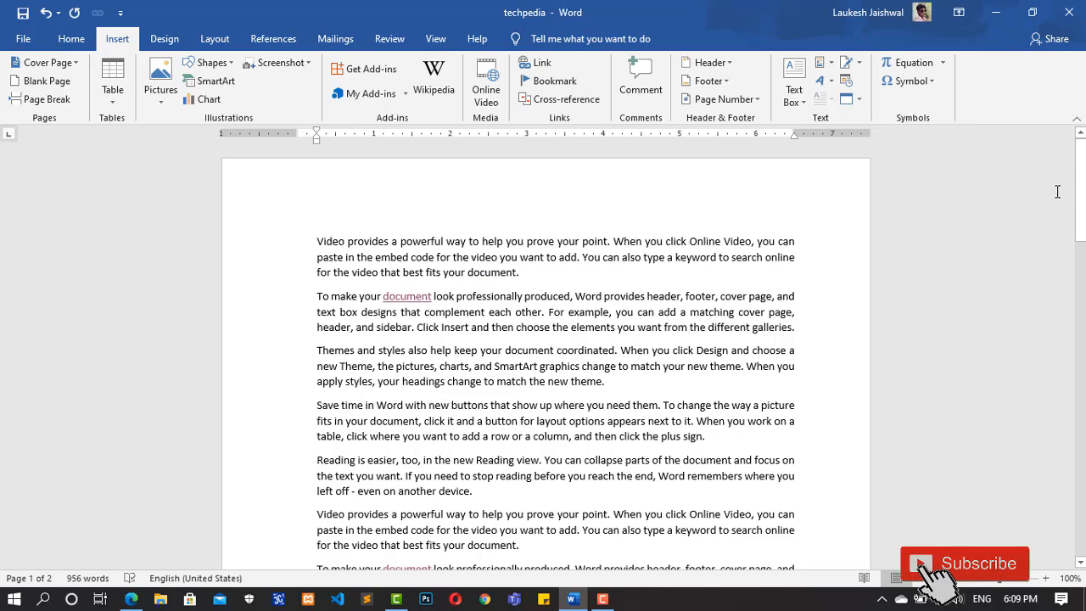
# Step: Add the heading "document" on its own line above the first paragraph of page 2
pyautogui.moveTo(1081, 195); pyautogui.dragTo(1079, 351)
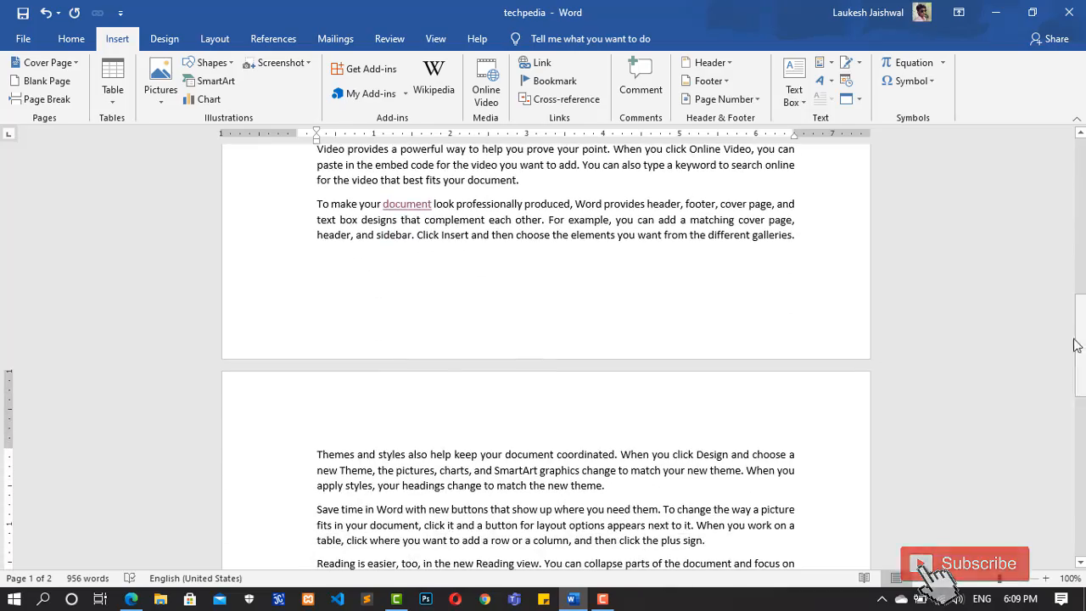
pyautogui.press('Up')
pyautogui.click(320, 442)
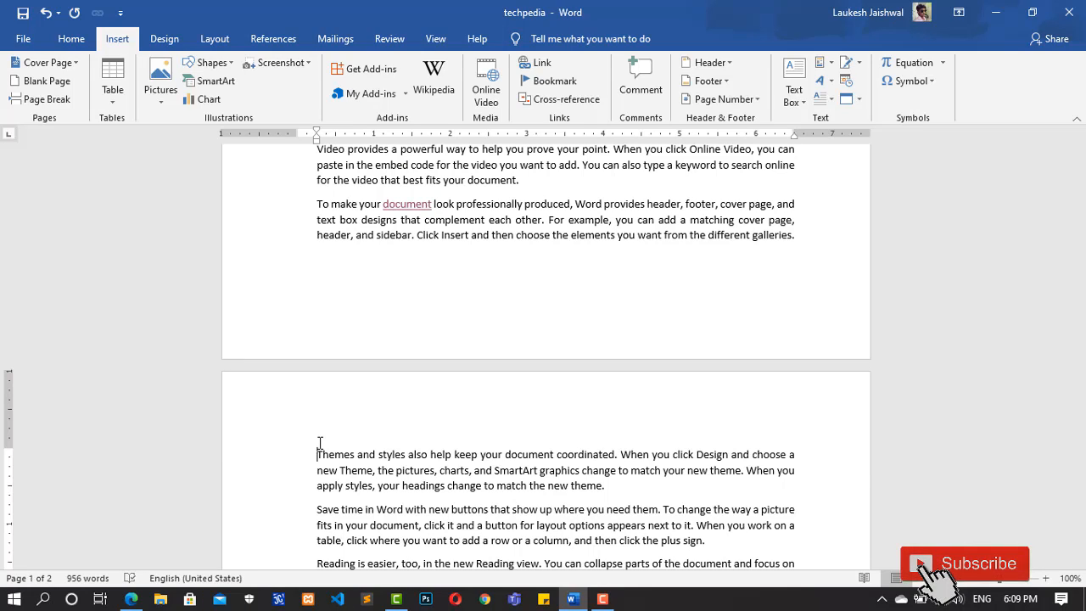
pyautogui.press('Return')
pyautogui.press('Up')
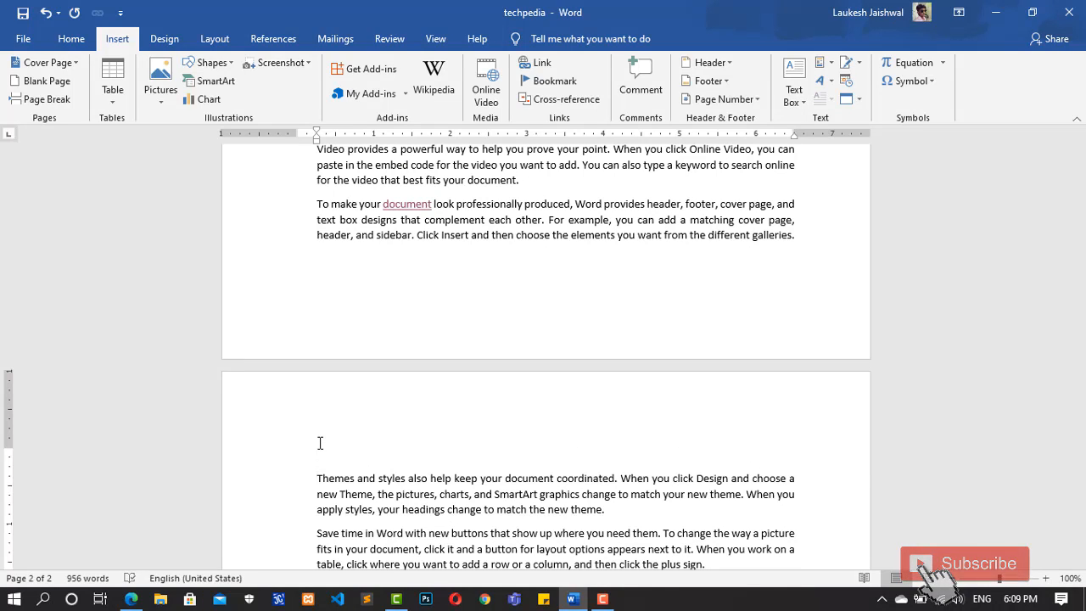
pyautogui.write('docume')
# Step: Make the "document" heading on page 2 bold and underlined
pyautogui.hotkey('shift', 'Left')
pyautogui.hotkey('shift', 'Left')
pyautogui.hotkey('shift', 'Left')
pyautogui.hotkey('shift', 'Left')
pyautogui.hotkey('shift', 'Left')
pyautogui.hotkey('shift', 'Left')
pyautogui.hotkey('shift', 'Left')
pyautogui.hotkey('shift', 'Left')
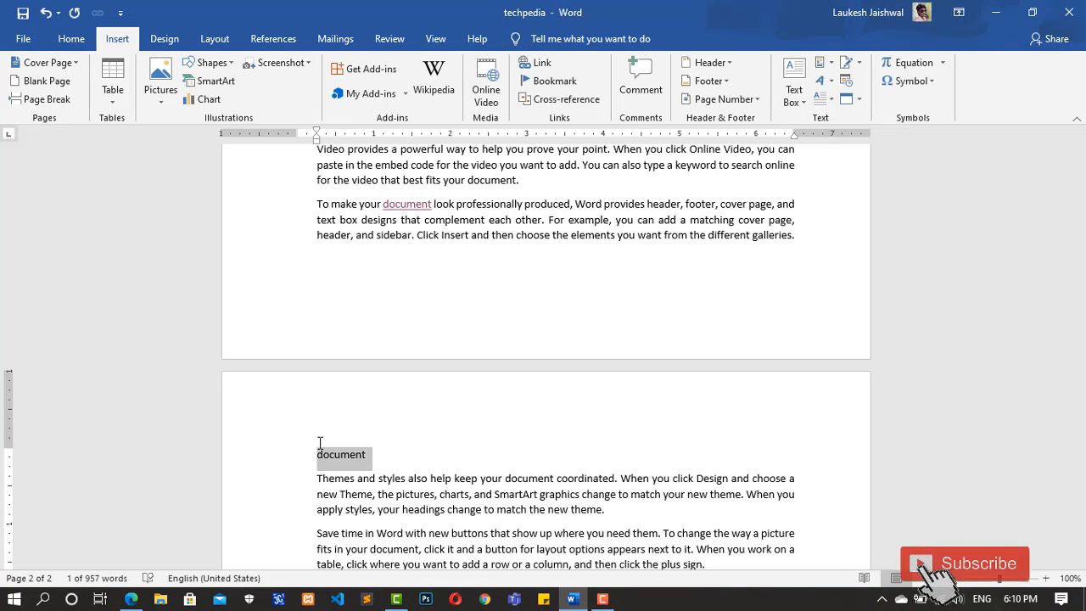
pyautogui.hotkey('ctrl', 'b')
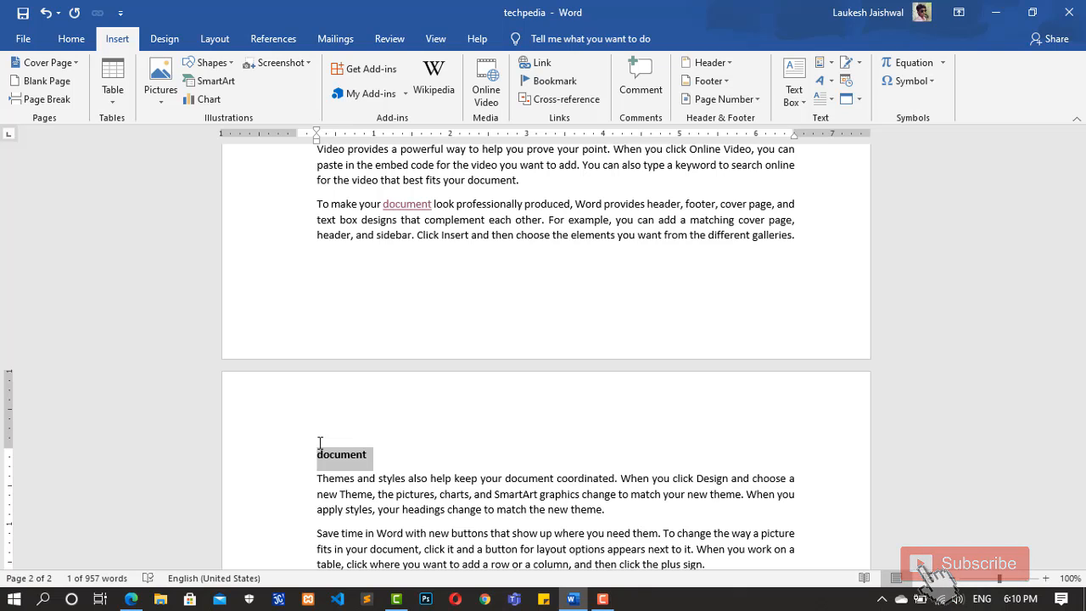
pyautogui.press('Right')
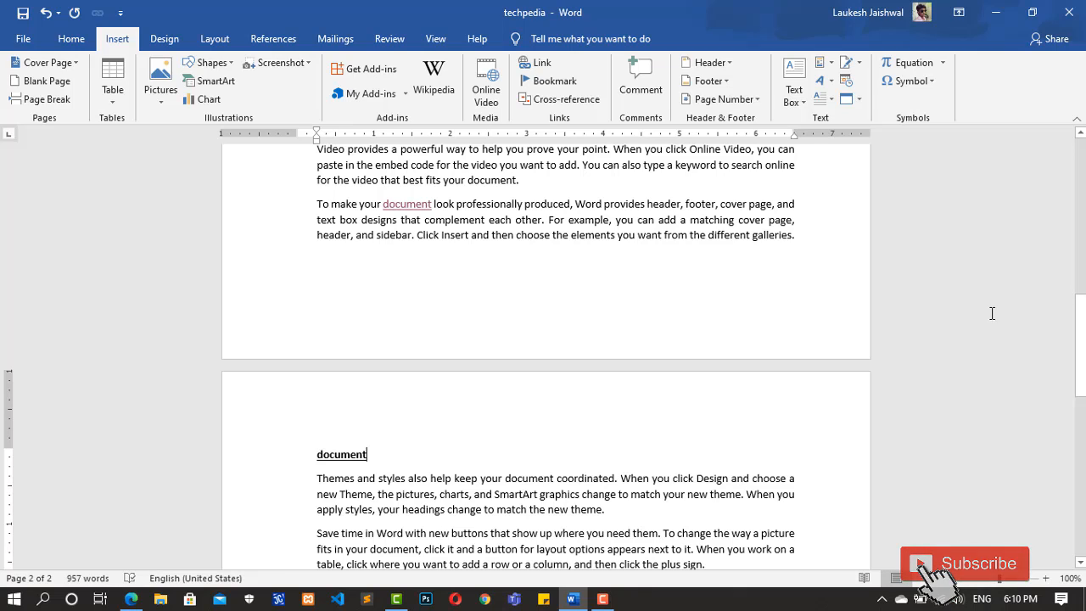
# Step: Copy all body paragraphs below the "document" heading and paste them at the end of the document
pyautogui.moveTo(1084, 339); pyautogui.dragTo(1073, 455)
pyautogui.moveTo(488, 475); pyautogui.dragTo(307, 408)
pyautogui.hotkey('ctrl', 'c')
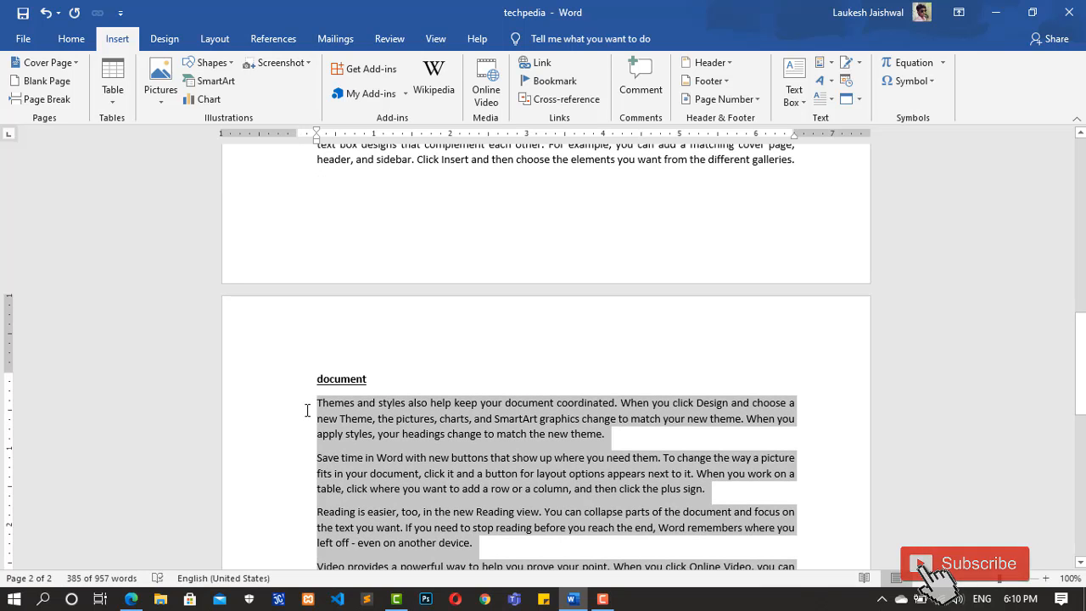
pyautogui.press('Down')
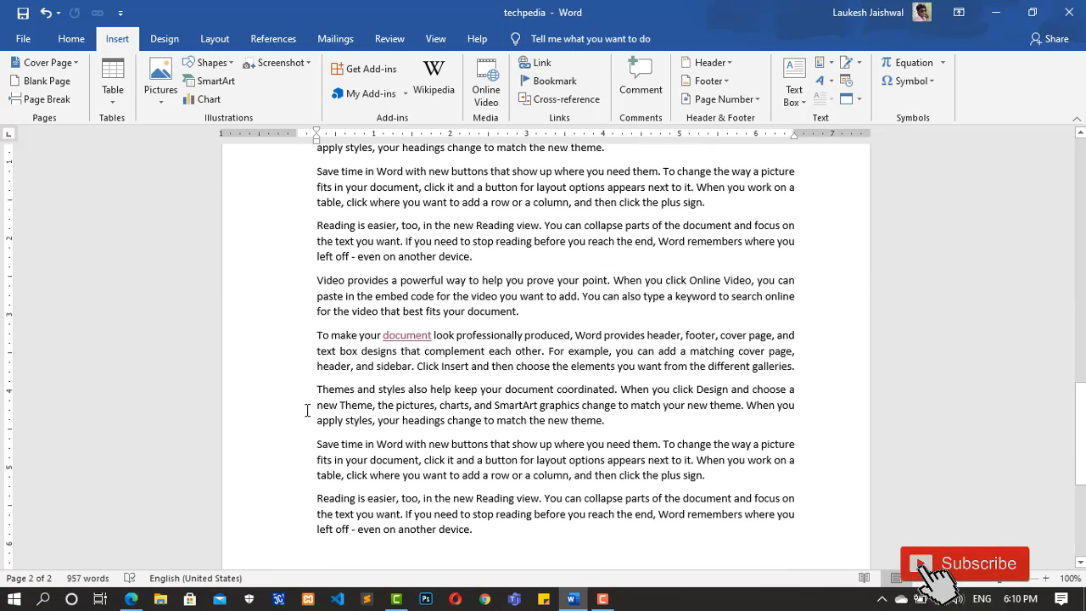
pyautogui.hotkey('ctrl', 'v')
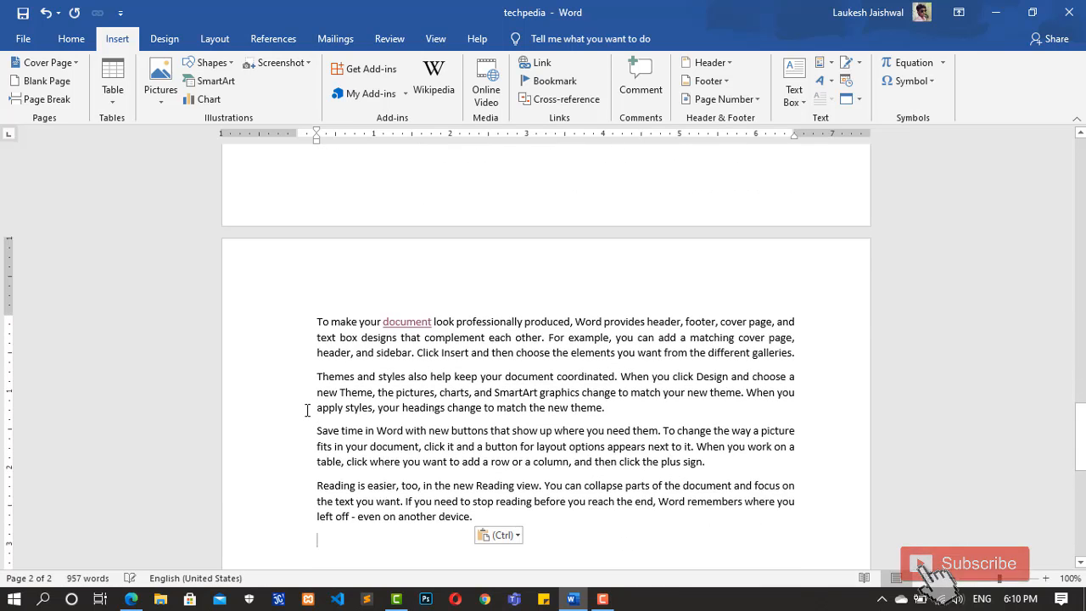
# Step: Add the heading "Themes" above the first paragraph of page 3, followed by a blank line
pyautogui.click(327, 302)
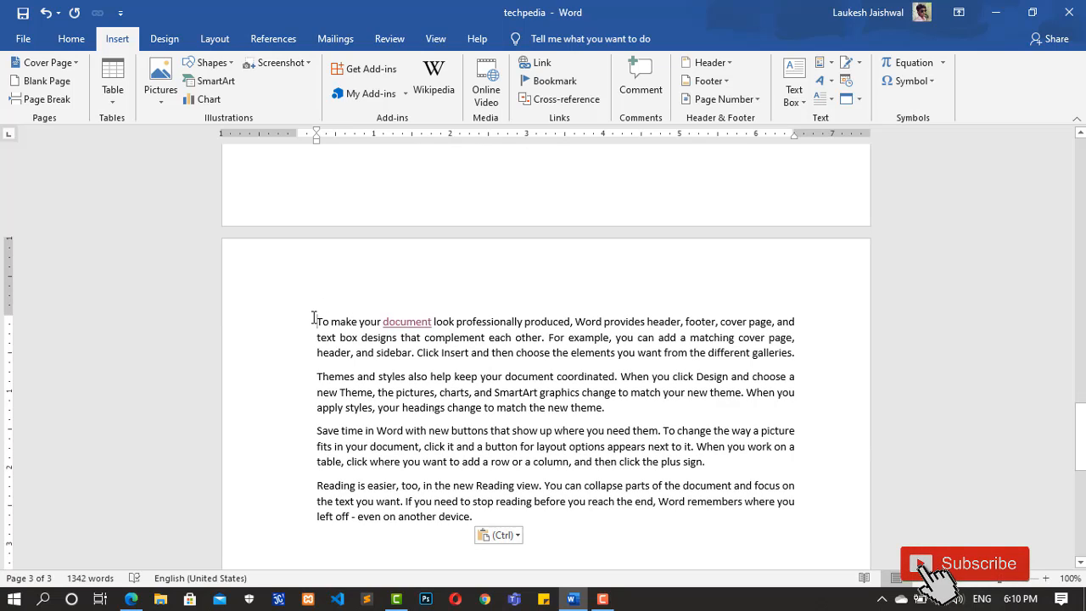
pyautogui.press('Return')
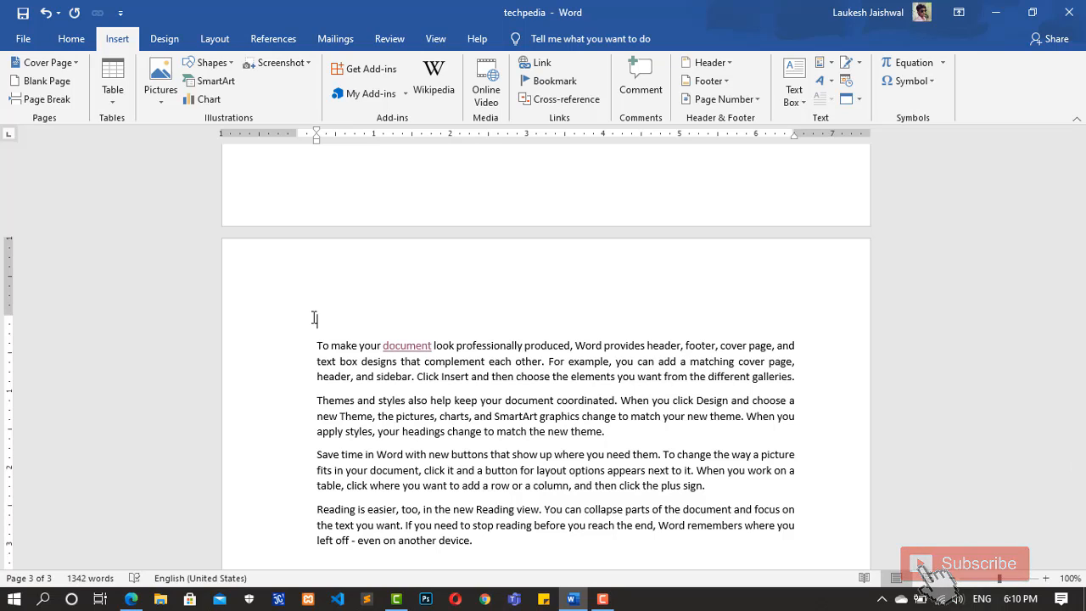
pyautogui.write('thes')
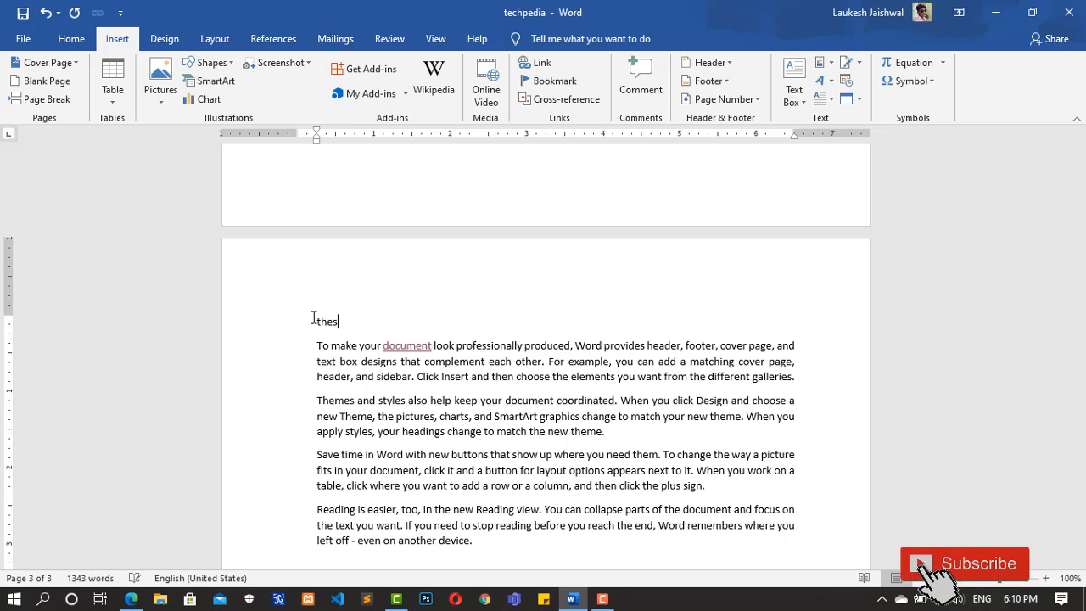
pyautogui.write('e')
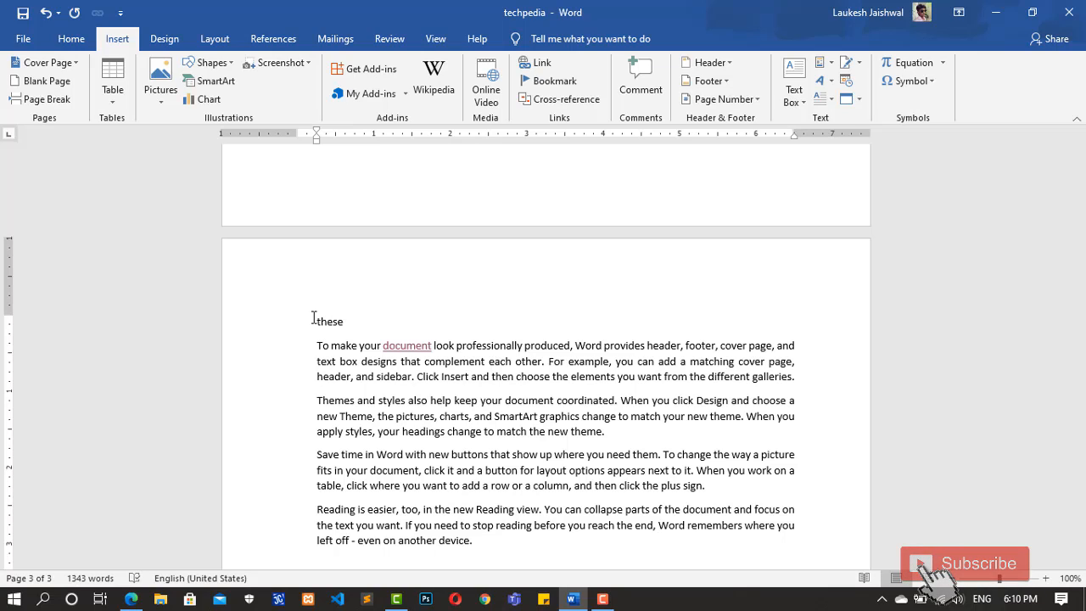
pyautogui.write('m')
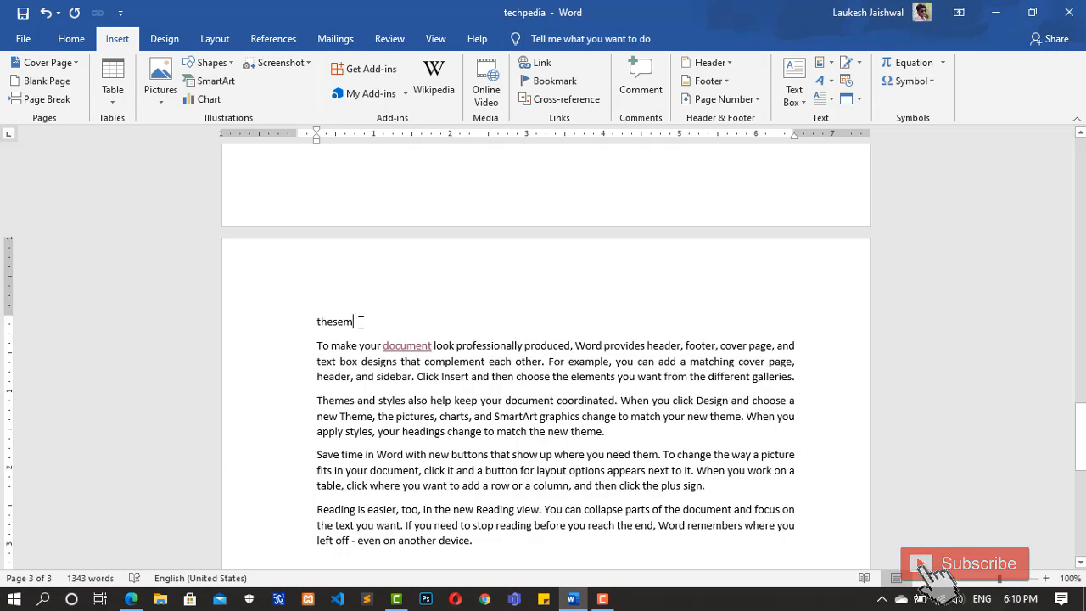
pyautogui.press('Return')
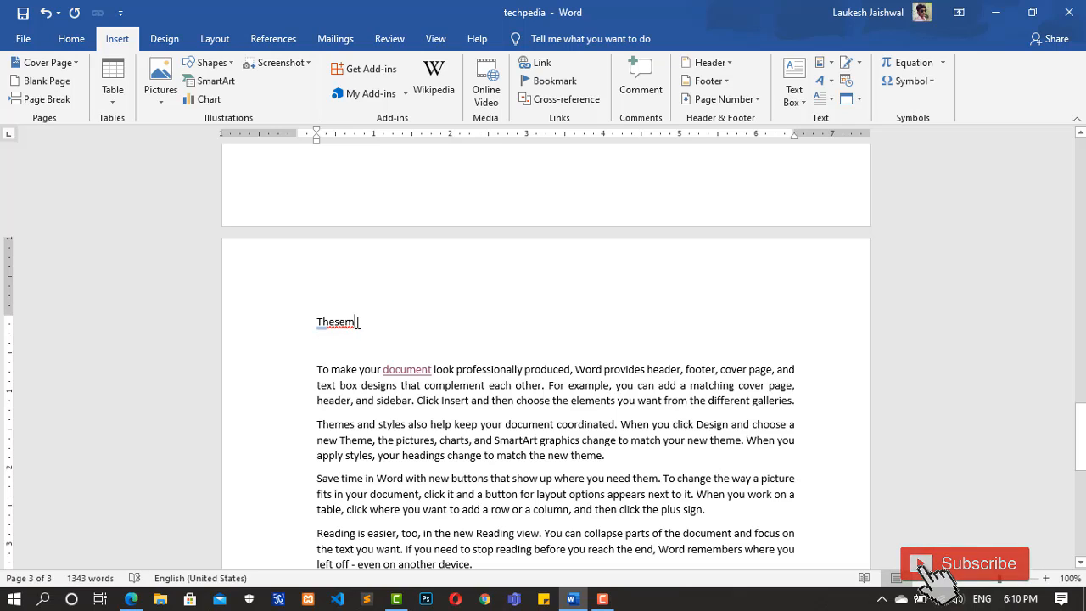
pyautogui.press('BackSpace')
pyautogui.press('BackSpace')
pyautogui.press('BackSpace')
pyautogui.write('me')
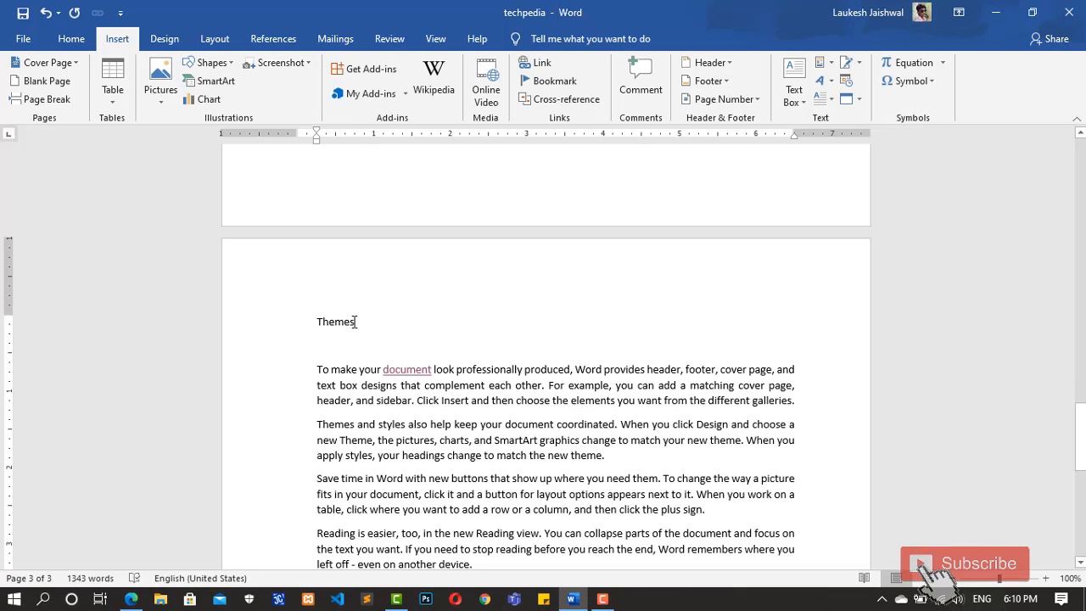
# Step: Make the "Themes" heading on page 3 bold and colour it red
pyautogui.moveTo(357, 323); pyautogui.dragTo(319, 318)
pyautogui.hotkey('ctrl', 'b')
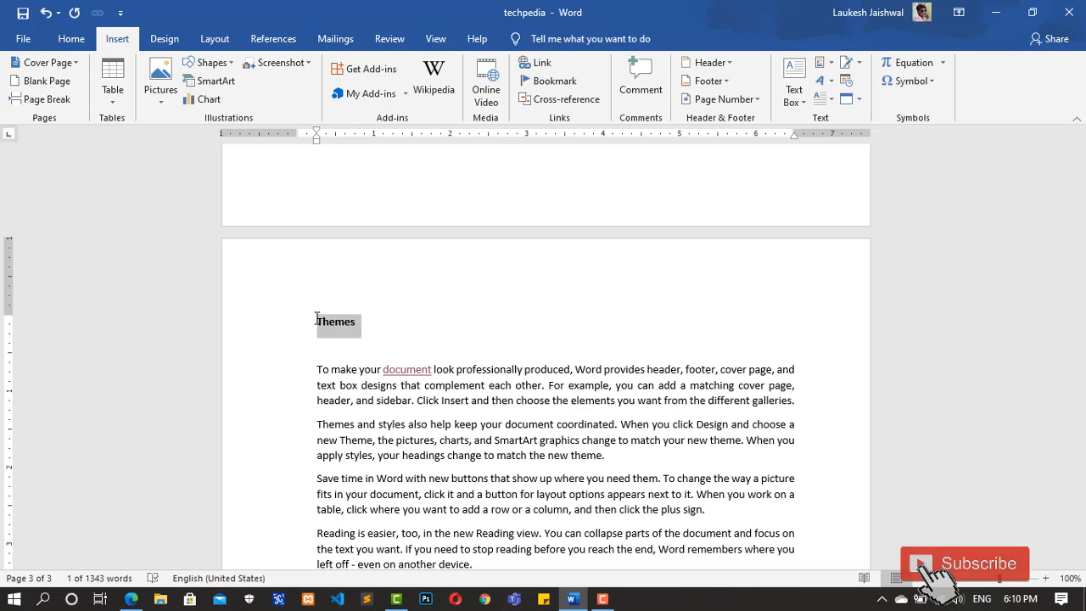
pyautogui.click(68, 39)
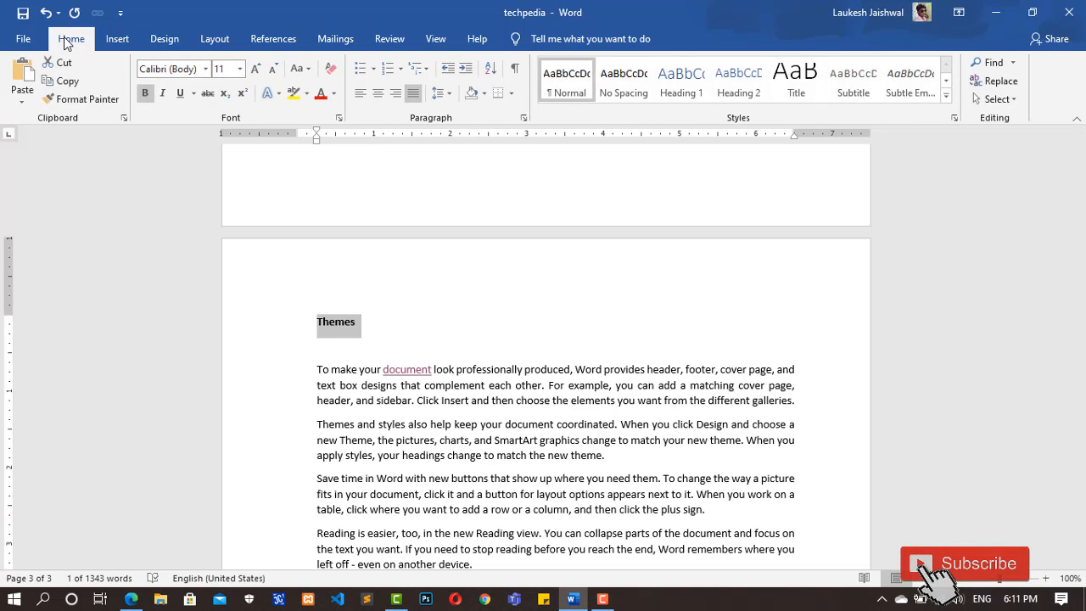
pyautogui.click(322, 98)
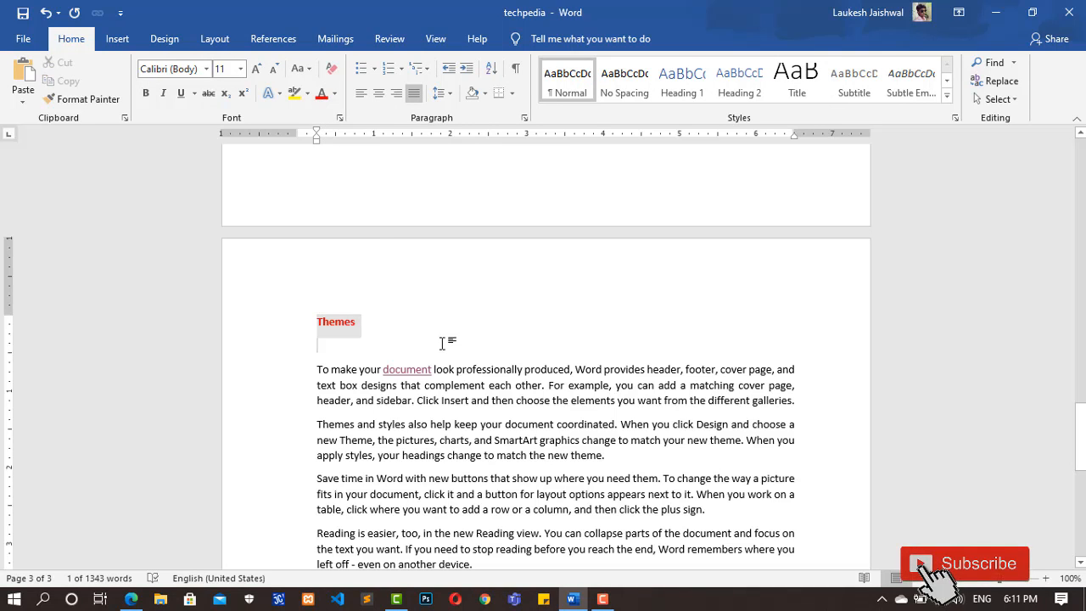
pyautogui.click(444, 342)
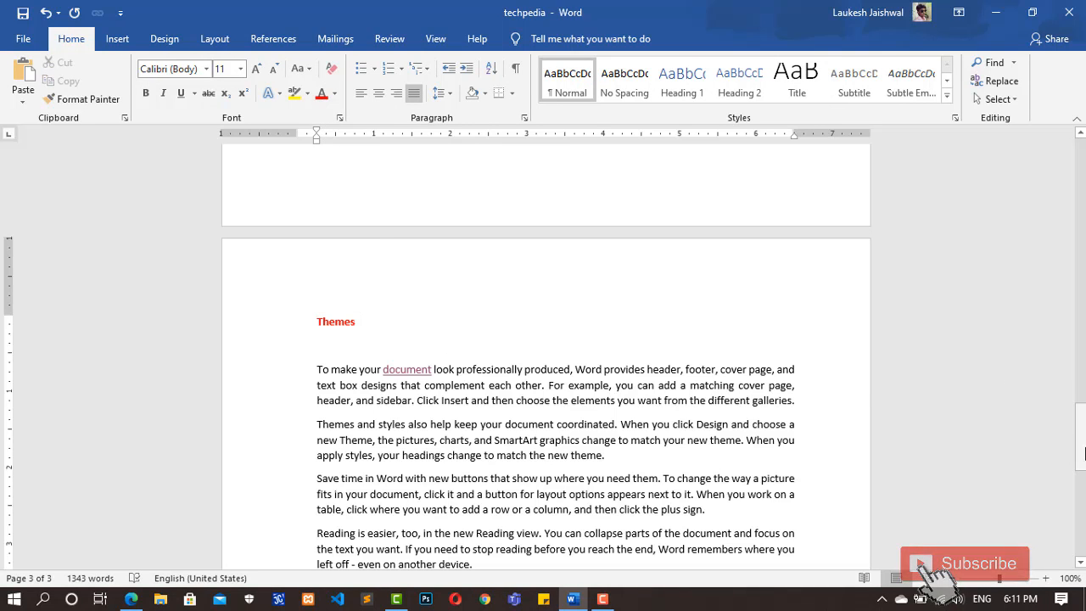
# Step: Add a bookmark named "document" to the underlined "document" heading on page 2
pyautogui.moveTo(1084, 441); pyautogui.dragTo(1083, 315)
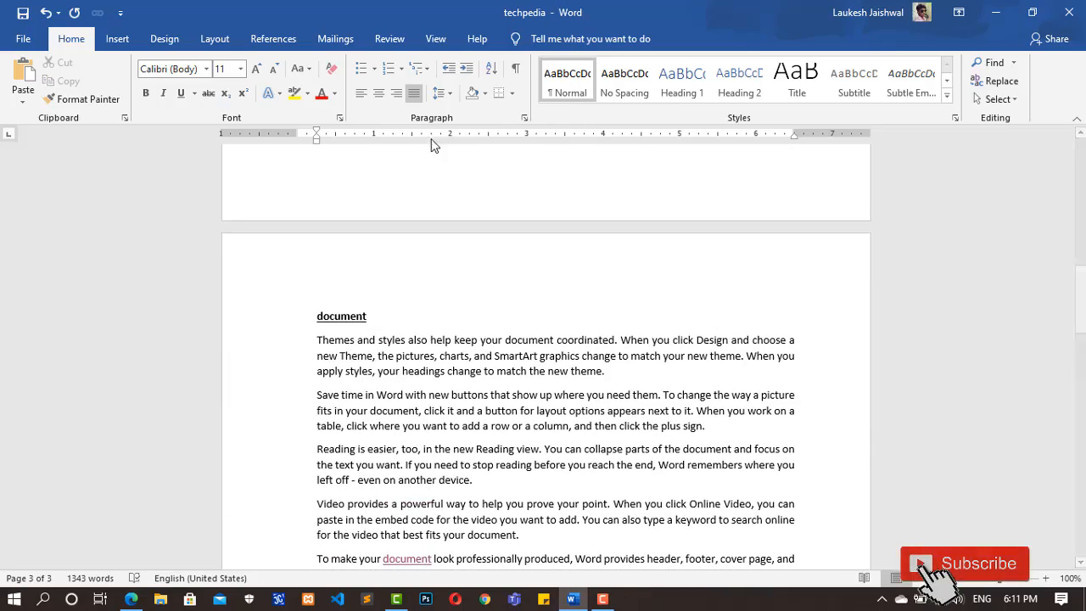
pyautogui.click(117, 39)
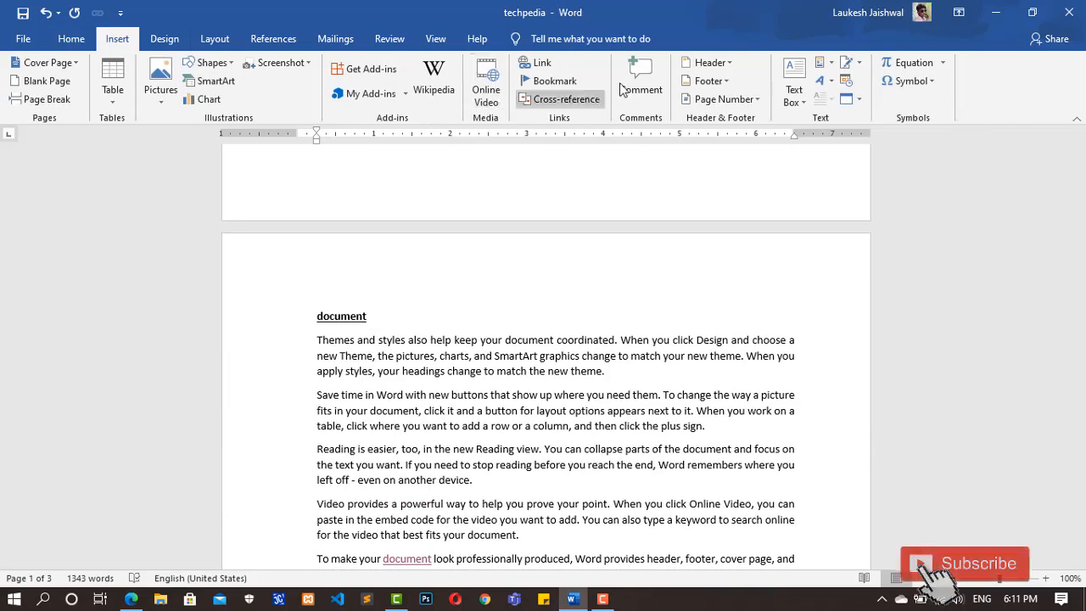
pyautogui.moveTo(1080, 282)
pyautogui.mouseDown()
pyautogui.moveTo(1081, 297)
pyautogui.moveTo(1080, 284)
pyautogui.mouseUp()
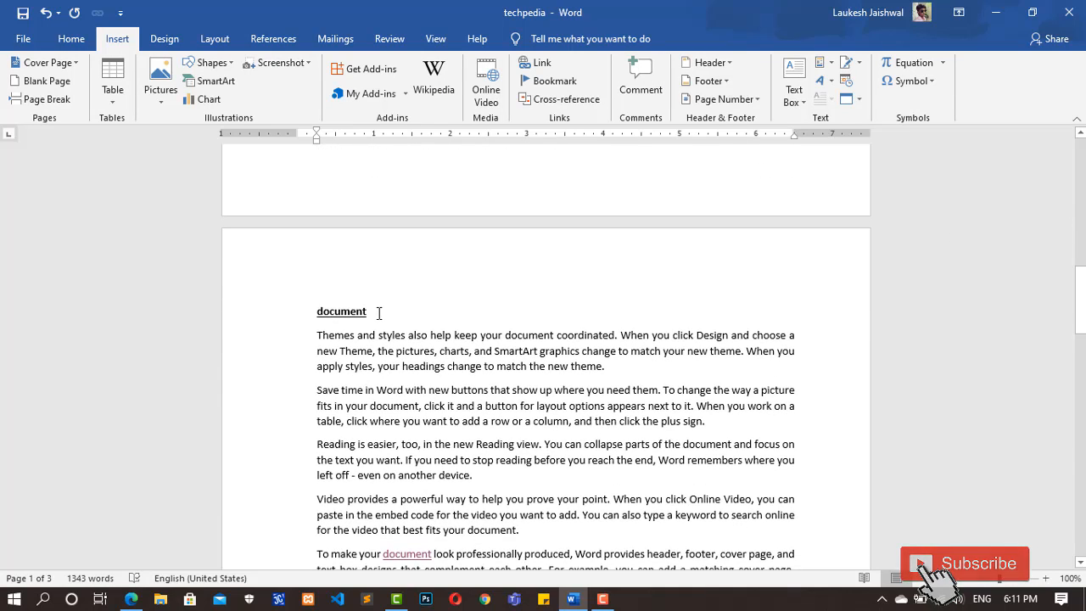
pyautogui.moveTo(373, 313); pyautogui.dragTo(314, 310)
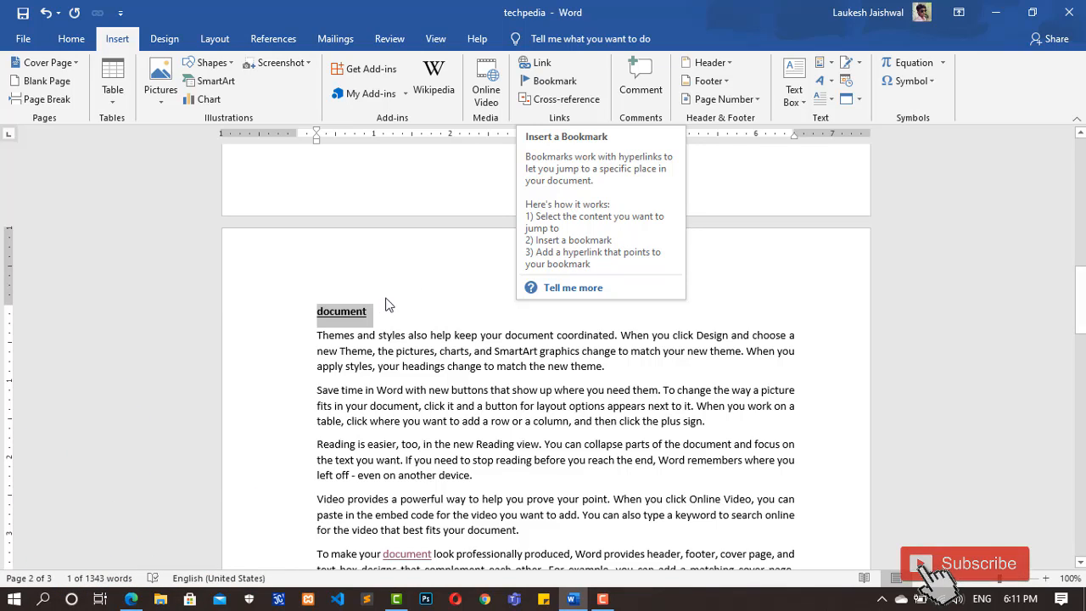
pyautogui.click(560, 83)
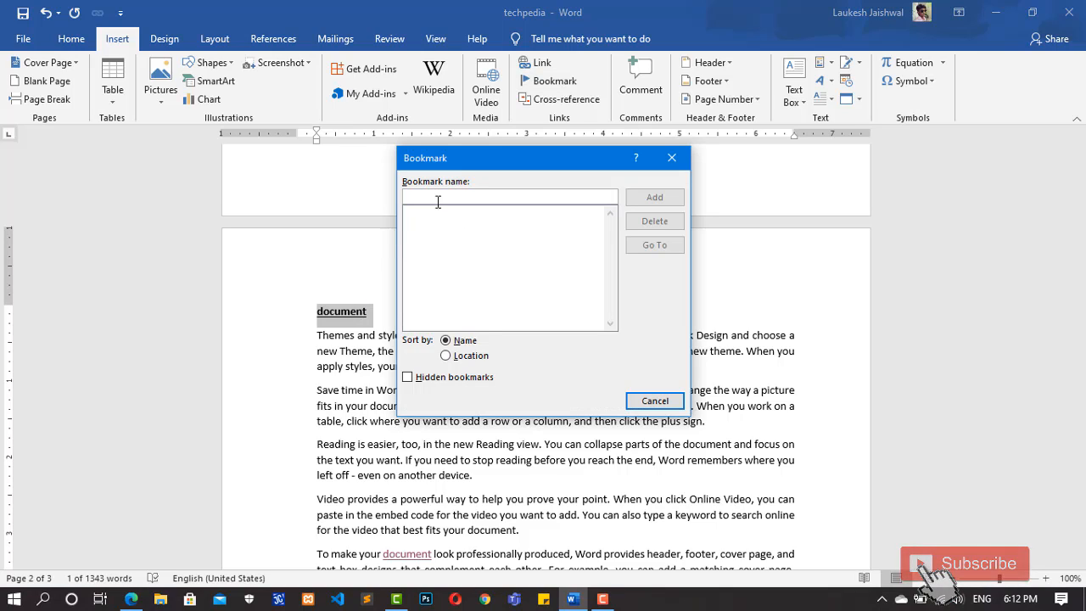
pyautogui.write('doc')
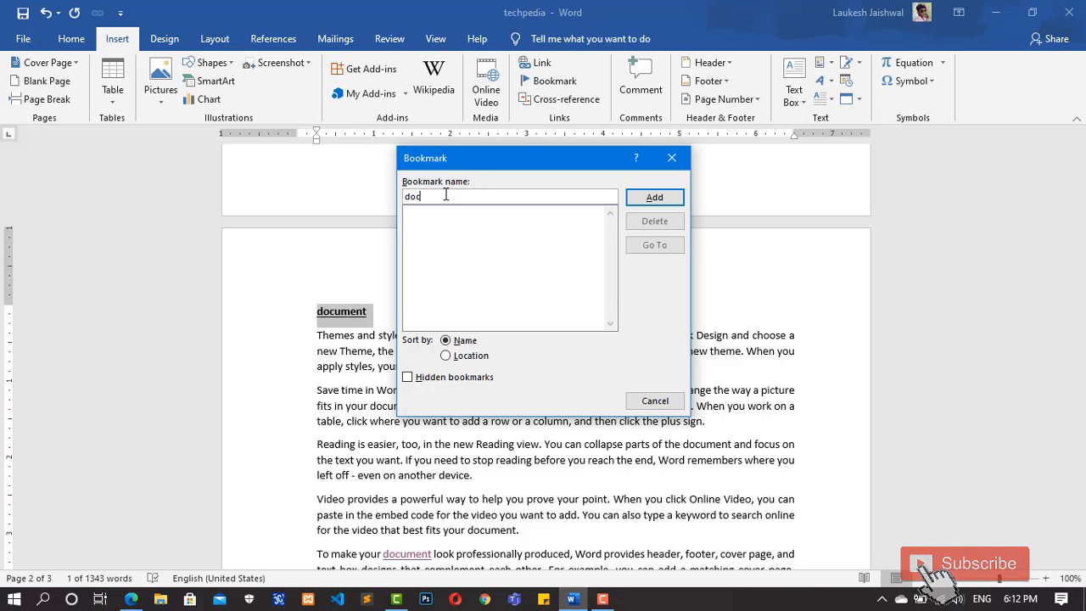
pyautogui.write('ument')
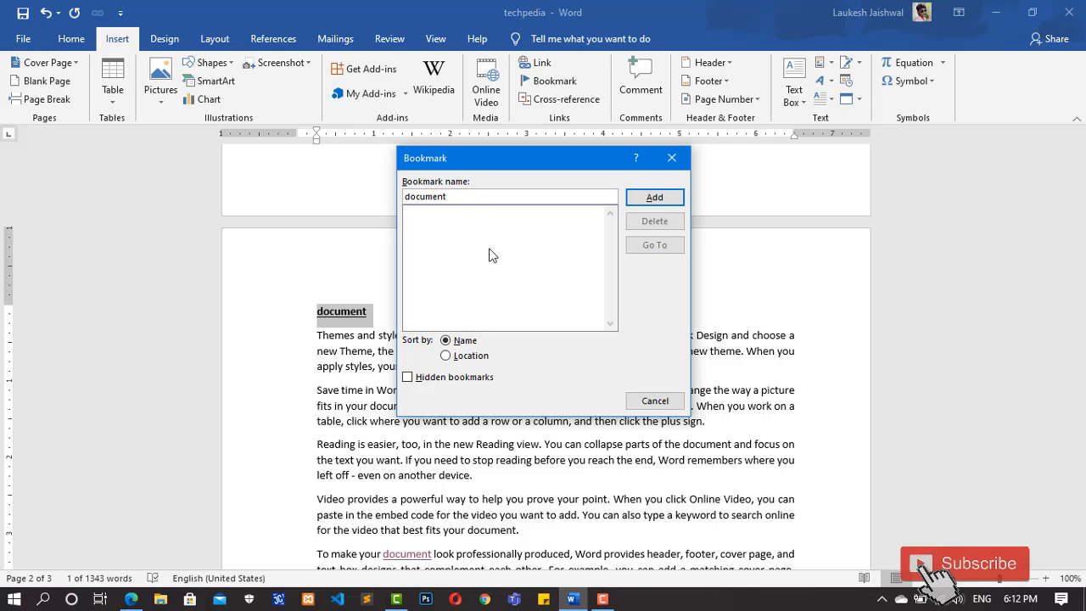
pyautogui.click(667, 199)
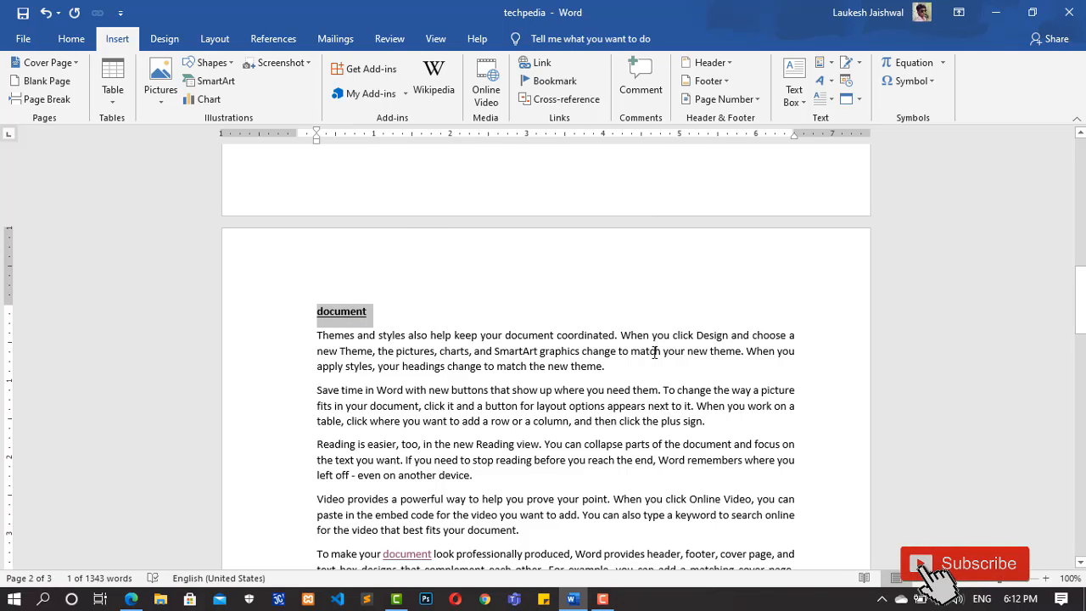
# Step: Add a bookmark named "themes" to the red "Themes" heading on page 3
pyautogui.moveTo(1081, 301); pyautogui.dragTo(1081, 428)
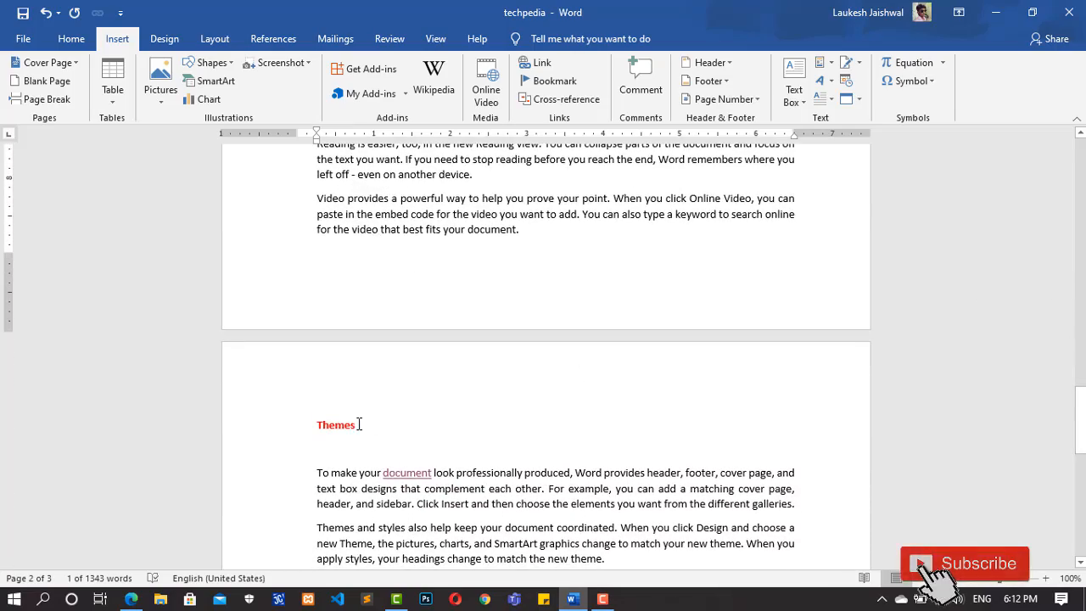
pyautogui.moveTo(359, 424); pyautogui.dragTo(315, 425)
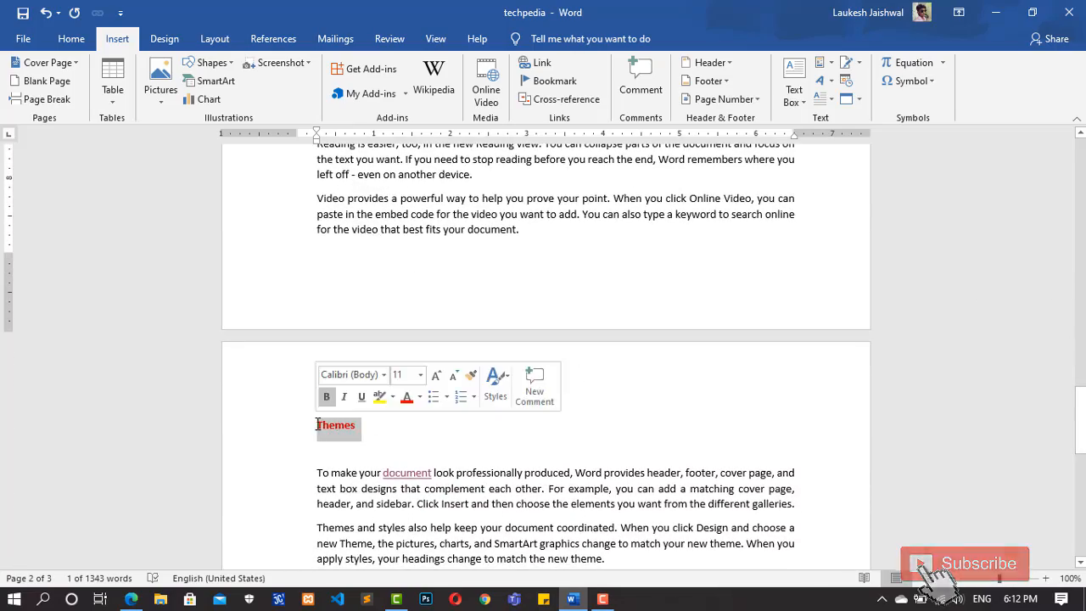
pyautogui.click(556, 81)
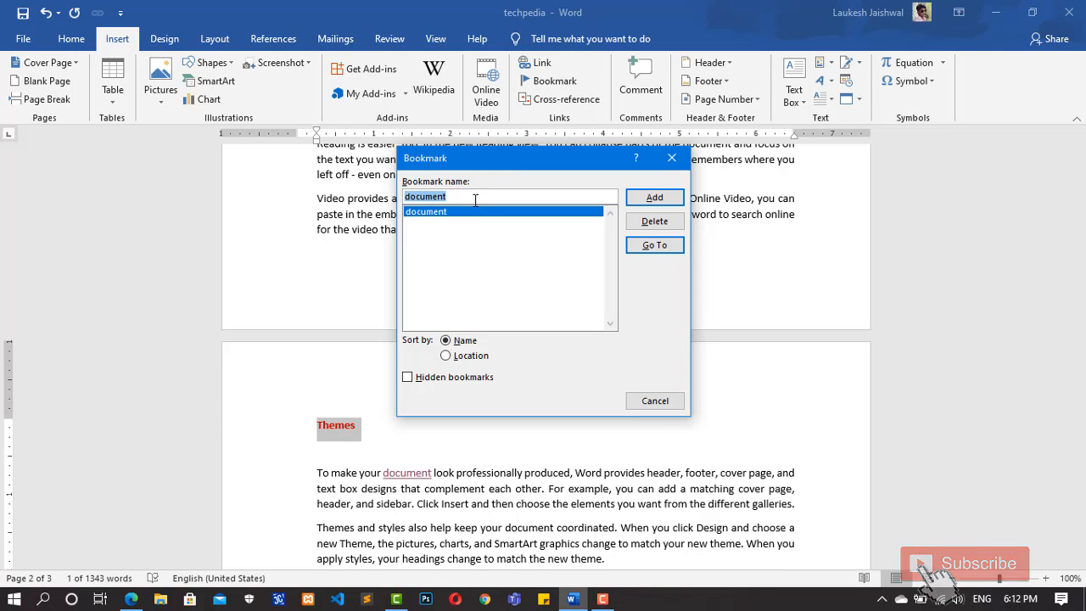
pyautogui.write('t')
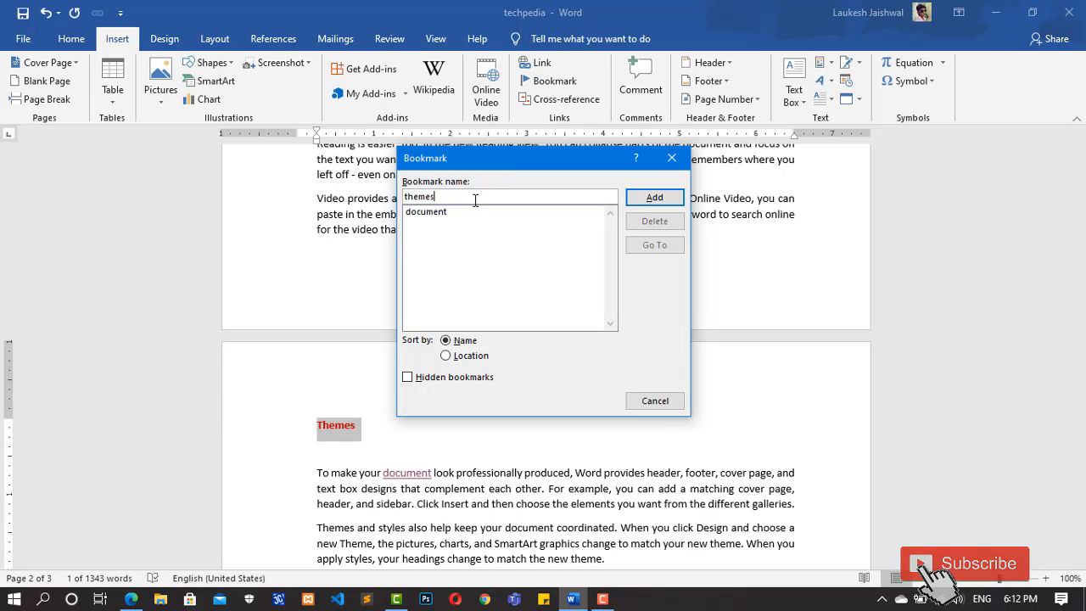
pyautogui.write('hemes')
pyautogui.click(652, 197)
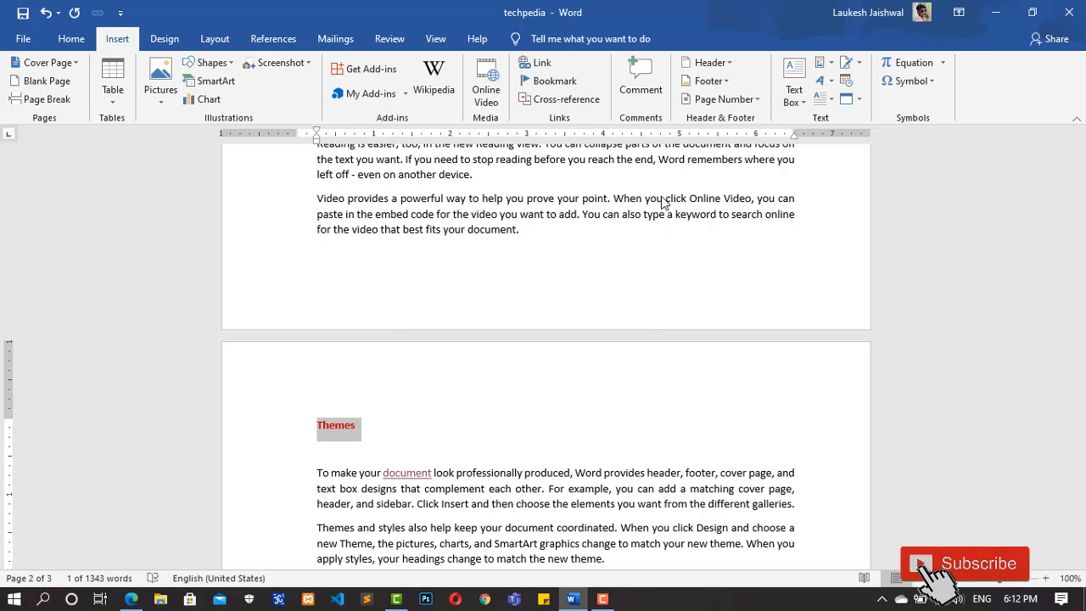
# Step: Add the heading "Tech pedia" on its own line above the first paragraph of page 1
pyautogui.moveTo(1080, 415); pyautogui.dragTo(1080, 173)
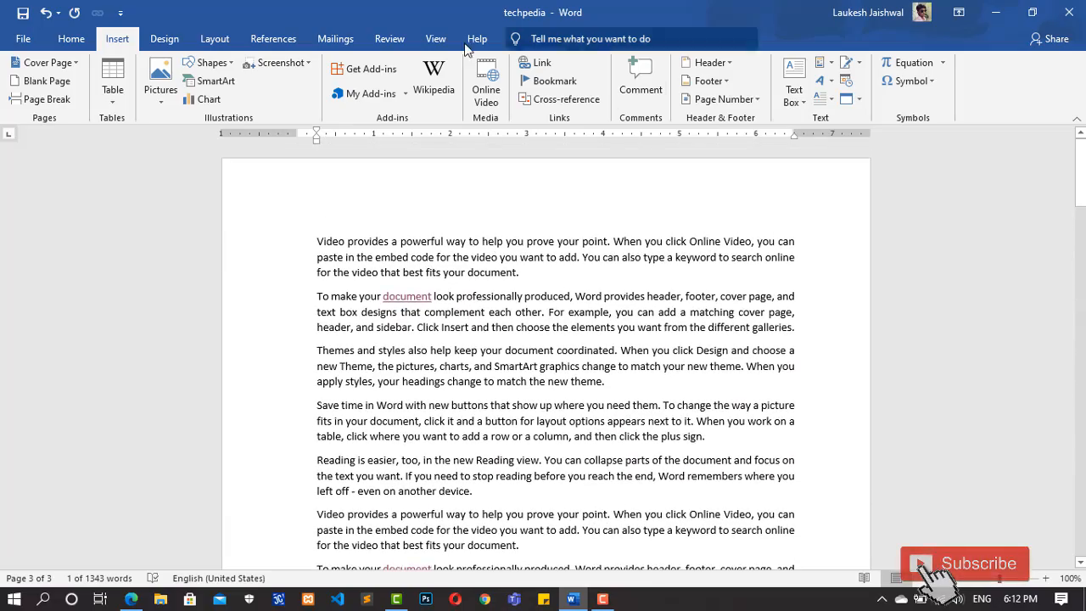
pyautogui.click(327, 222)
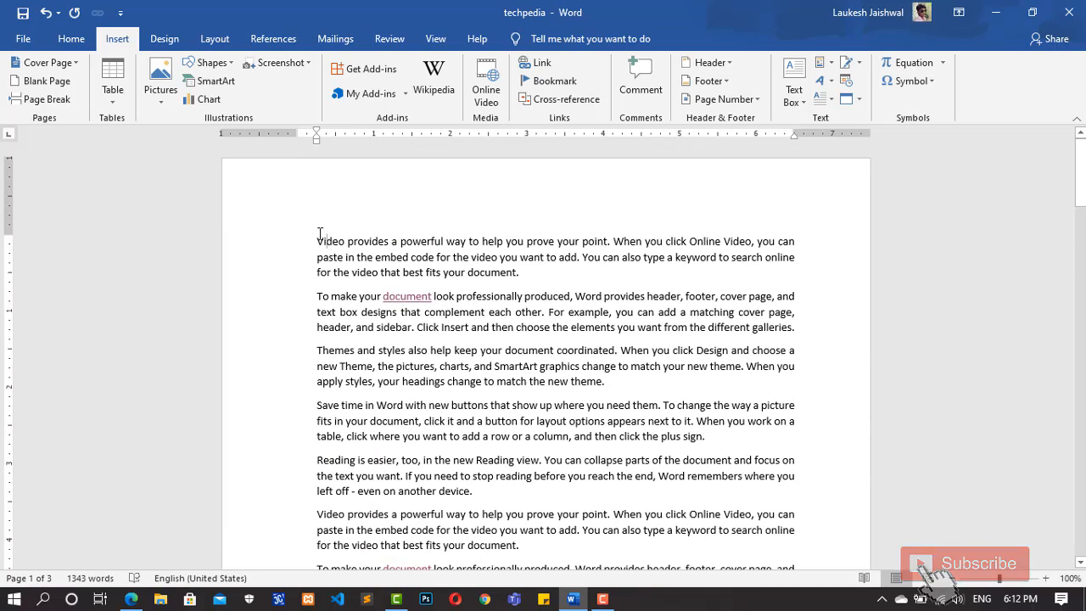
pyautogui.press('Return')
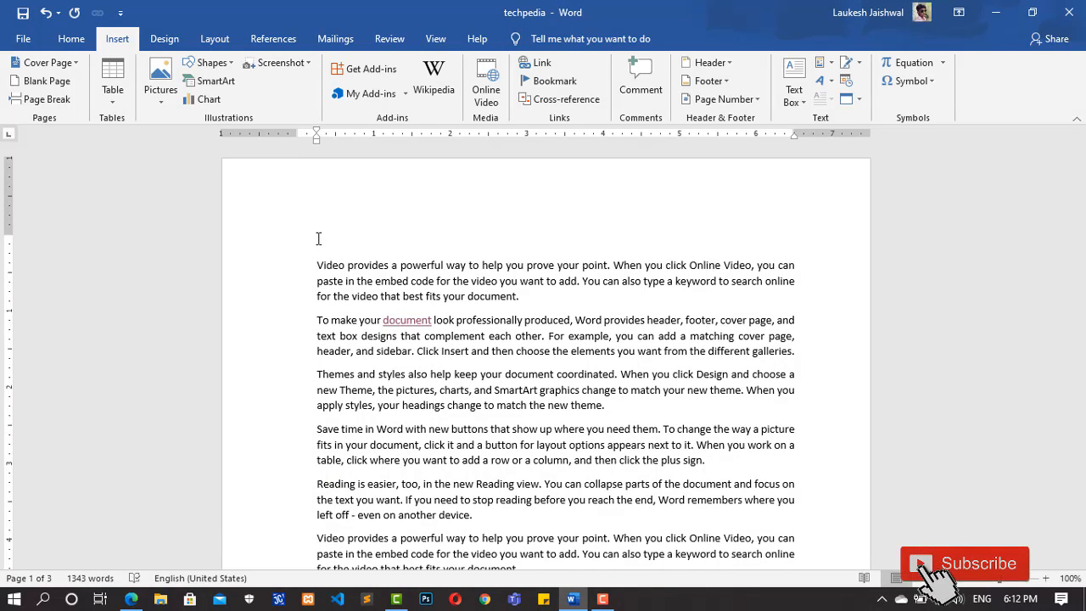
pyautogui.write('=ech pedia')
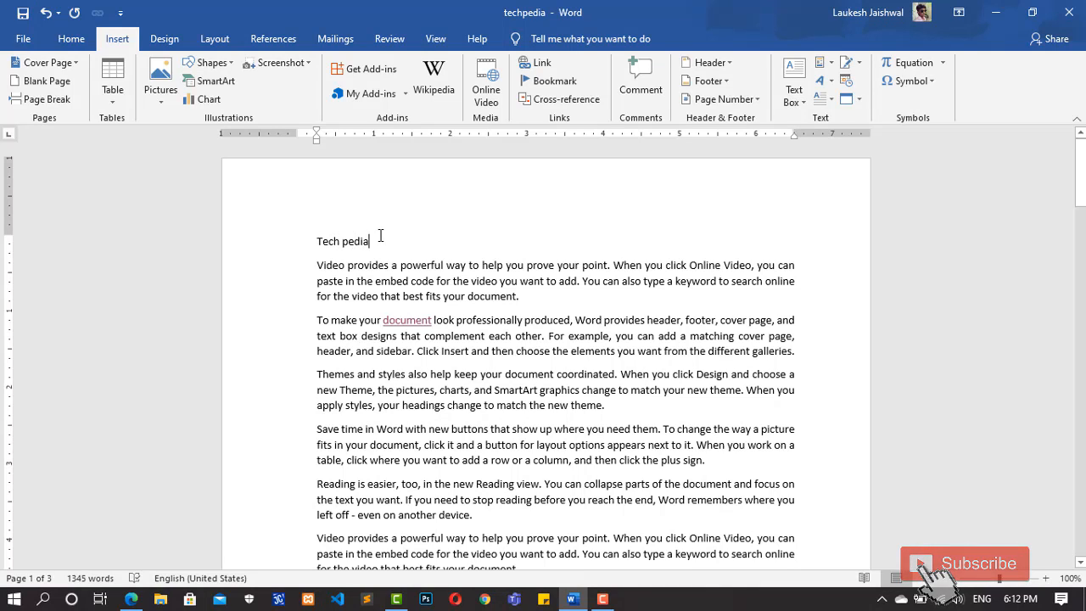
# Step: Add a bookmark named "tech" to the "Tech pedia" heading on page 1
pyautogui.moveTo(371, 241); pyautogui.dragTo(316, 242)
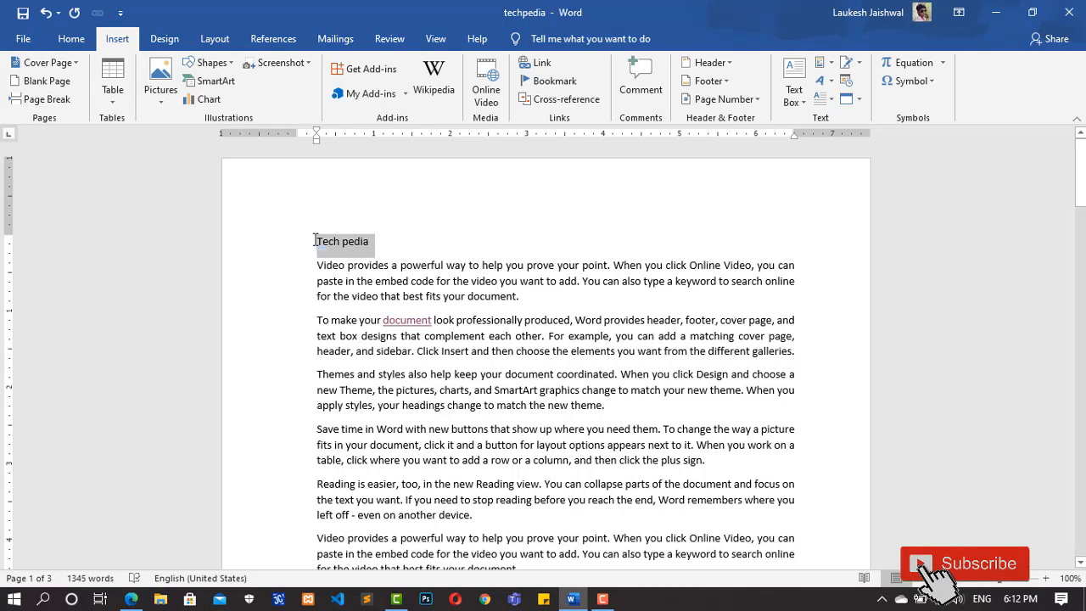
pyautogui.click(556, 81)
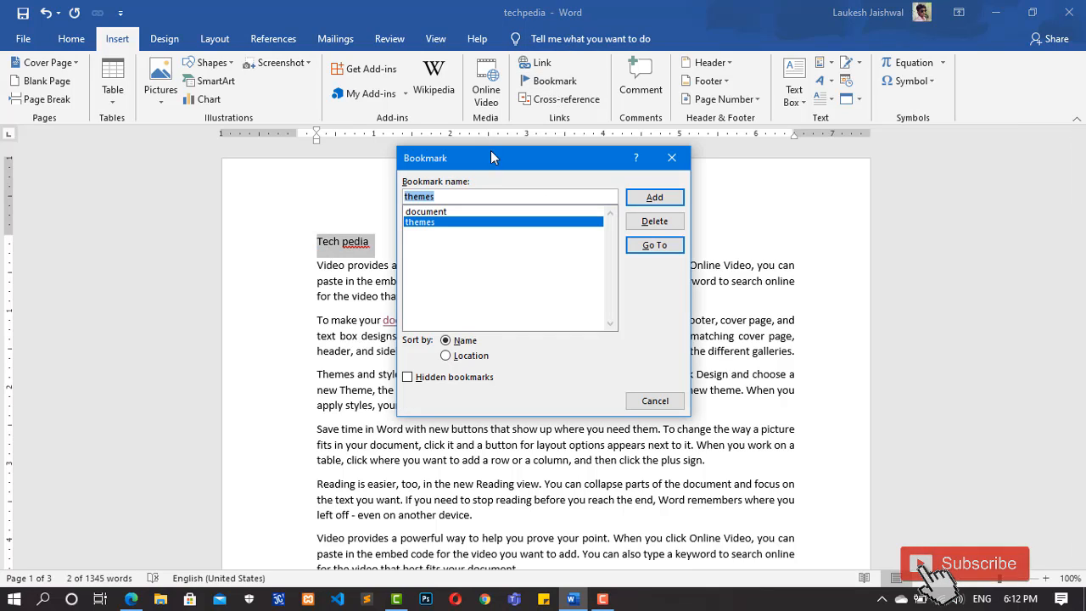
pyautogui.write('t')
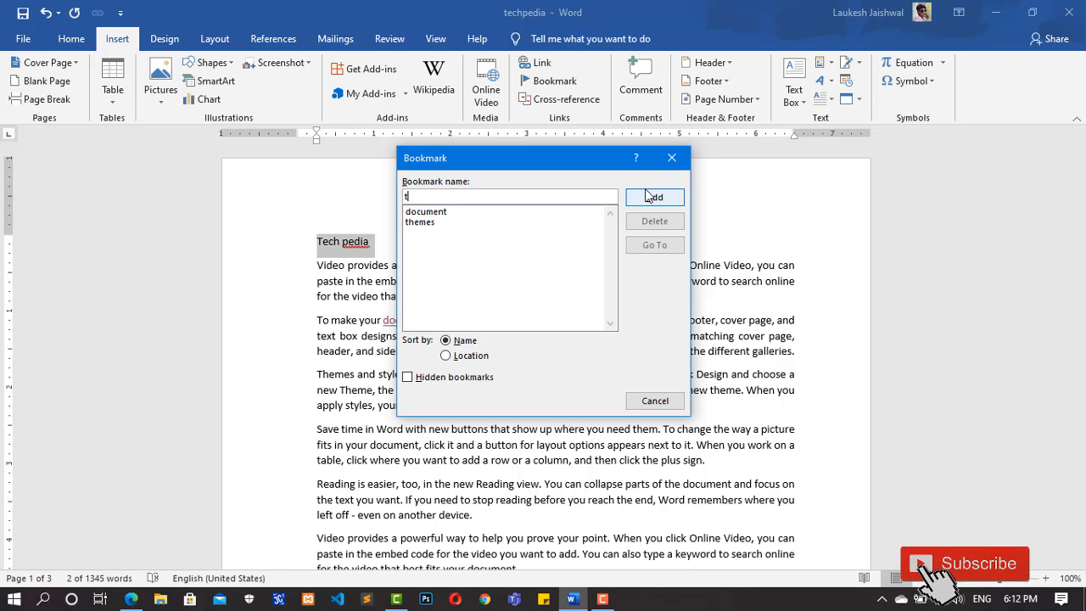
pyautogui.write('ch')
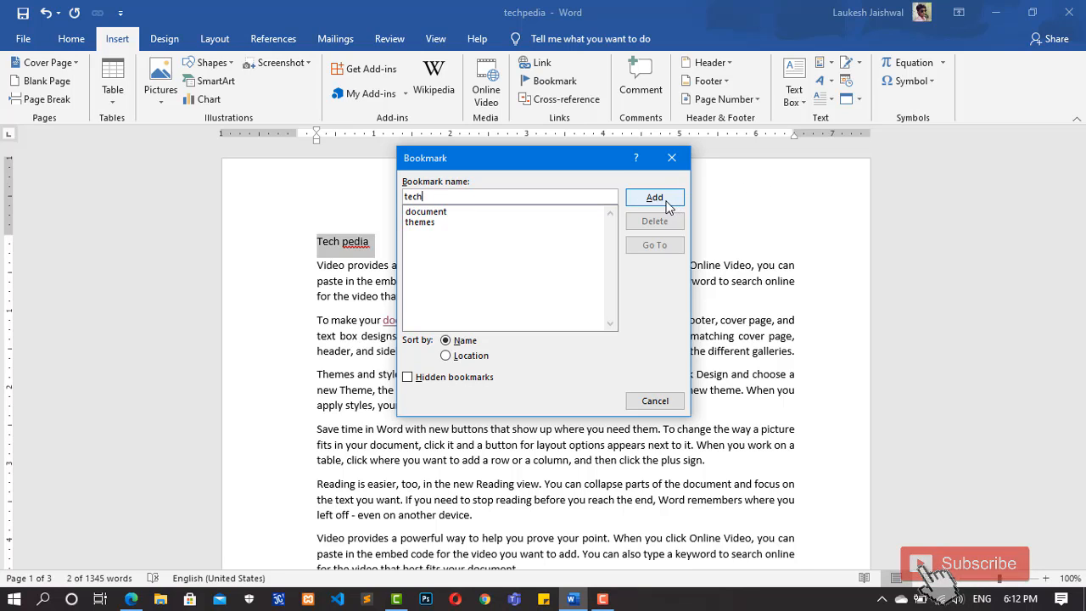
pyautogui.click(664, 202)
pyautogui.click(556, 321)
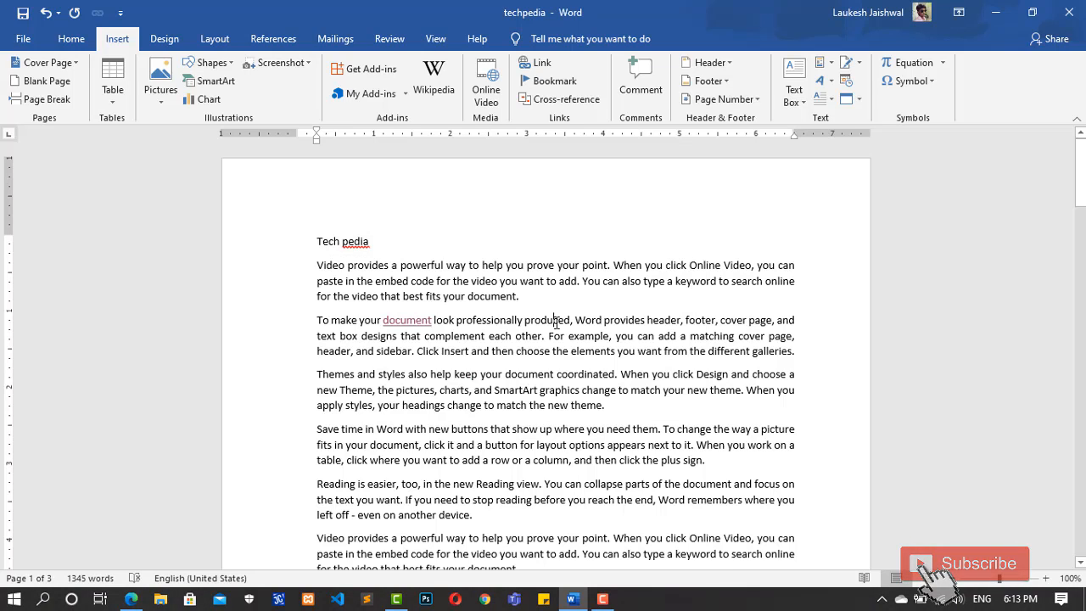
# Step: Go to the "document" bookmark from the first page, using the document's bookmark list
pyautogui.moveTo(1080, 174); pyautogui.dragTo(1080, 179)
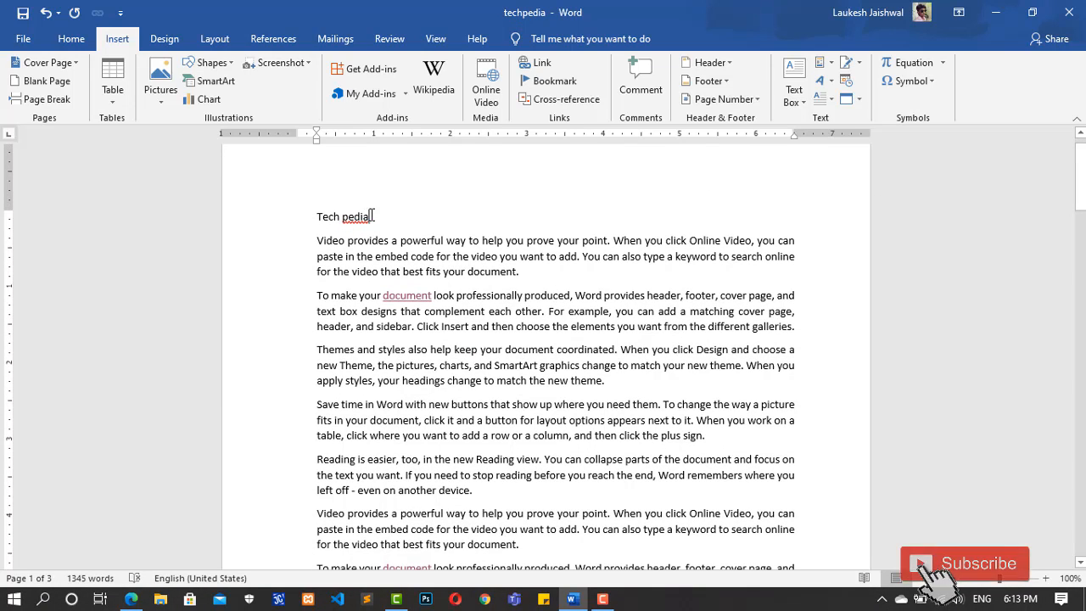
pyautogui.moveTo(1081, 188); pyautogui.dragTo(1080, 295)
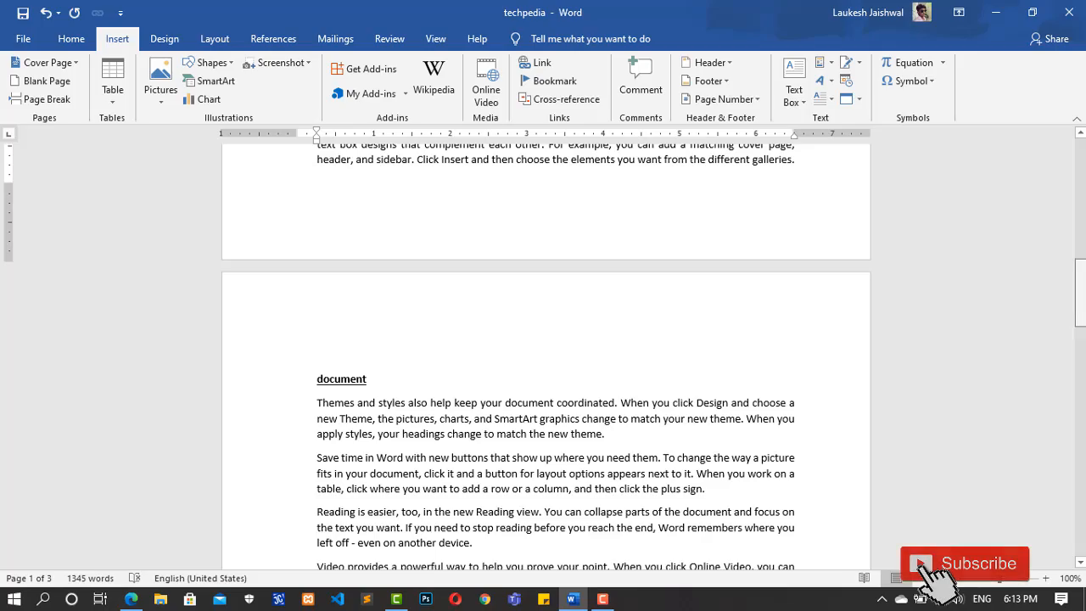
pyautogui.moveTo(1082, 295); pyautogui.dragTo(1083, 173)
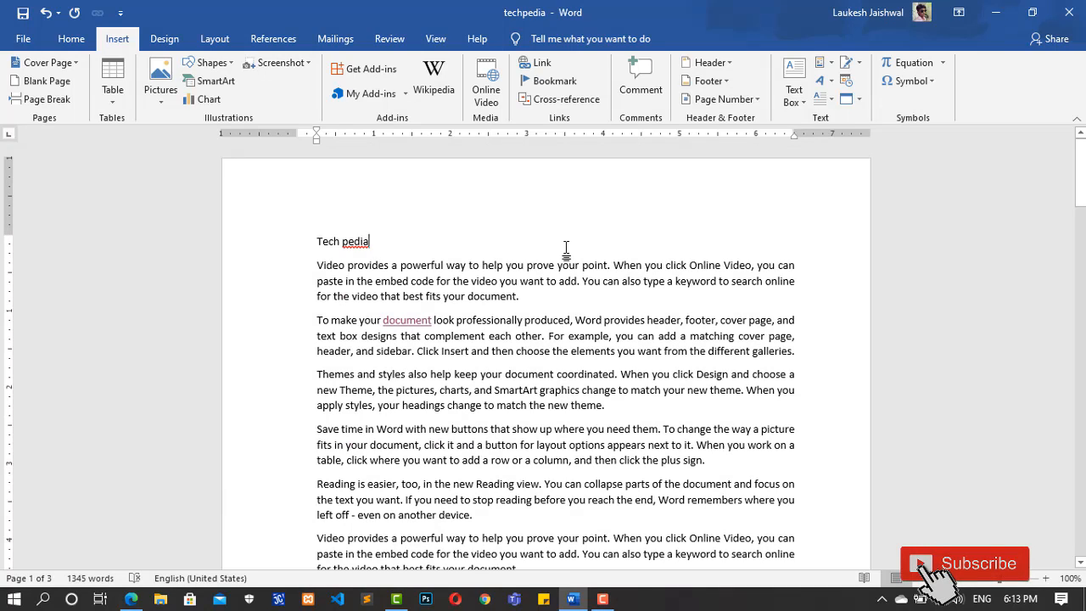
pyautogui.click(554, 82)
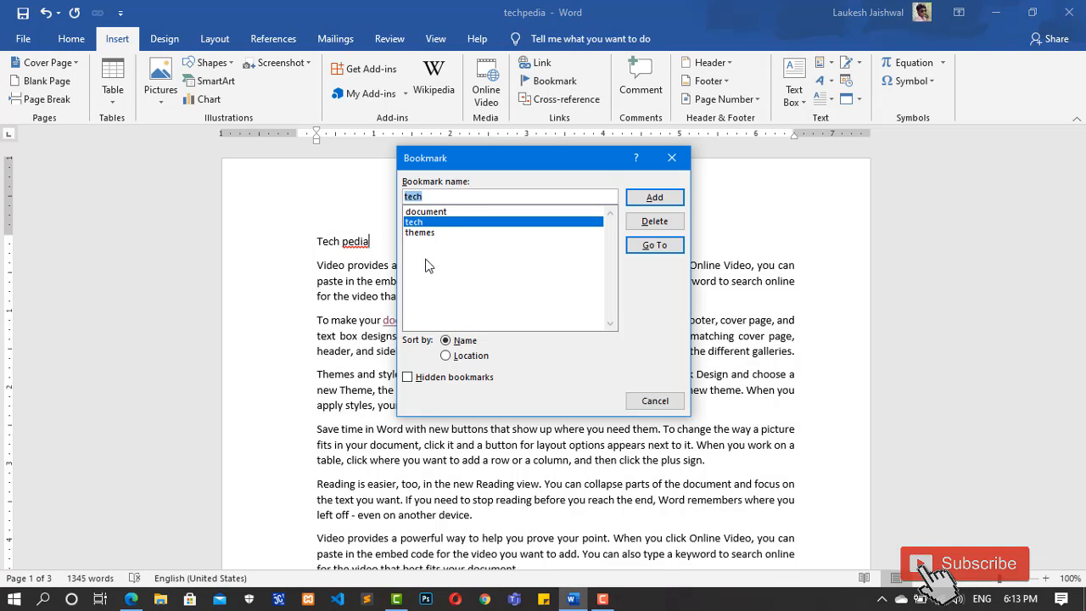
pyautogui.click(432, 213)
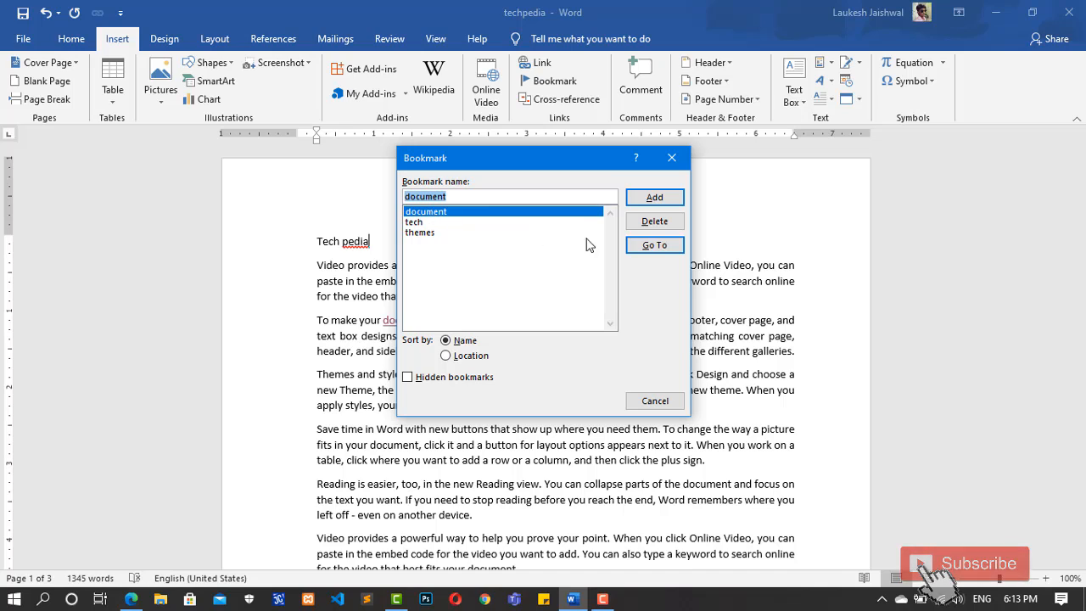
pyautogui.click(667, 248)
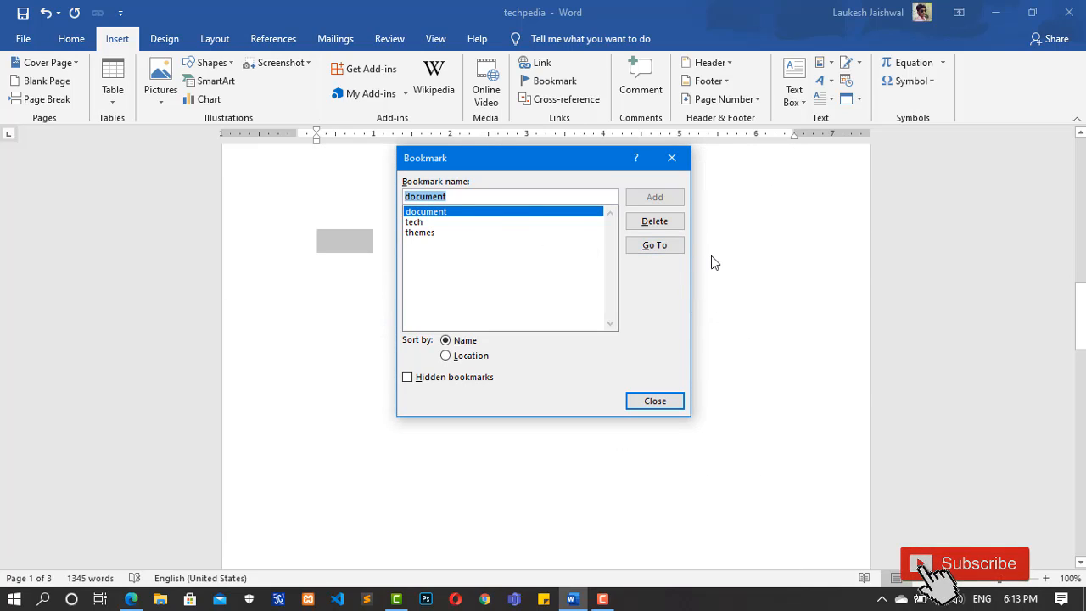
pyautogui.click(733, 291)
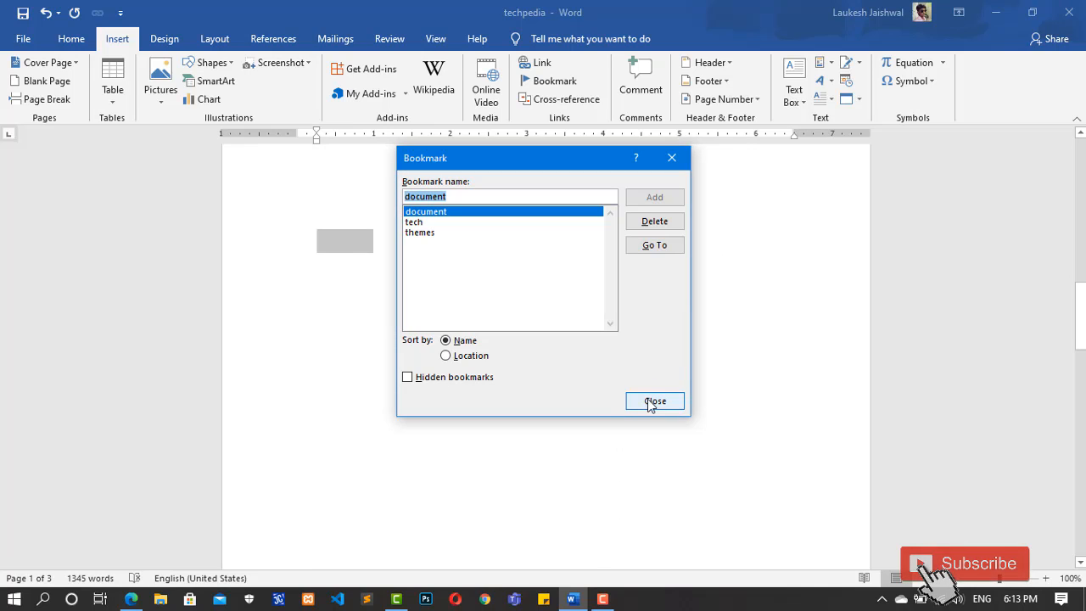
pyautogui.click(651, 402)
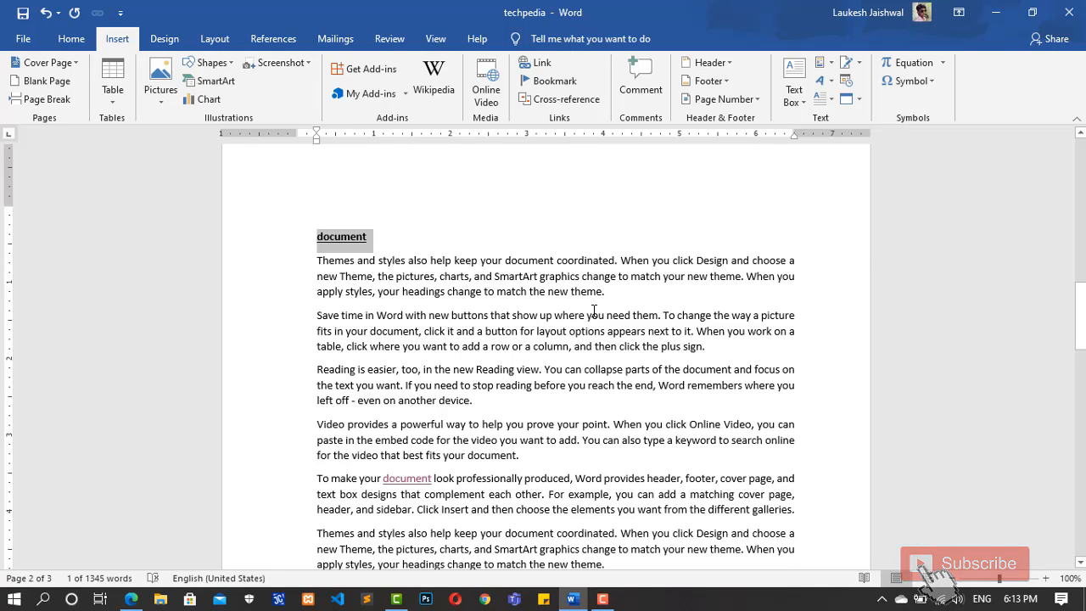
pyautogui.click(453, 231)
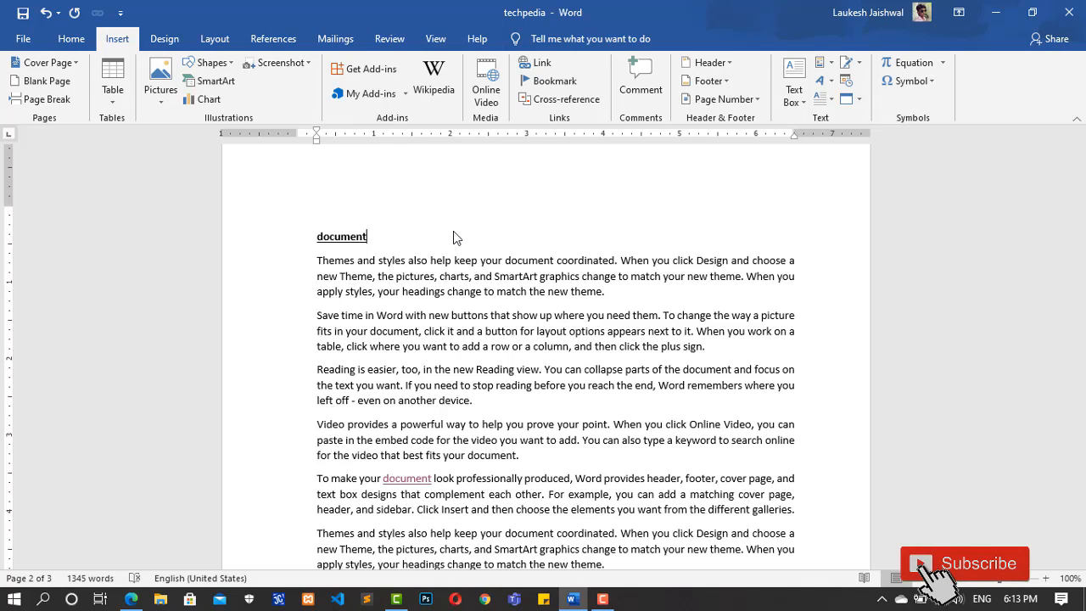
# Step: Go to the "tech" bookmark from the "document" heading on page 2
pyautogui.click(556, 82)
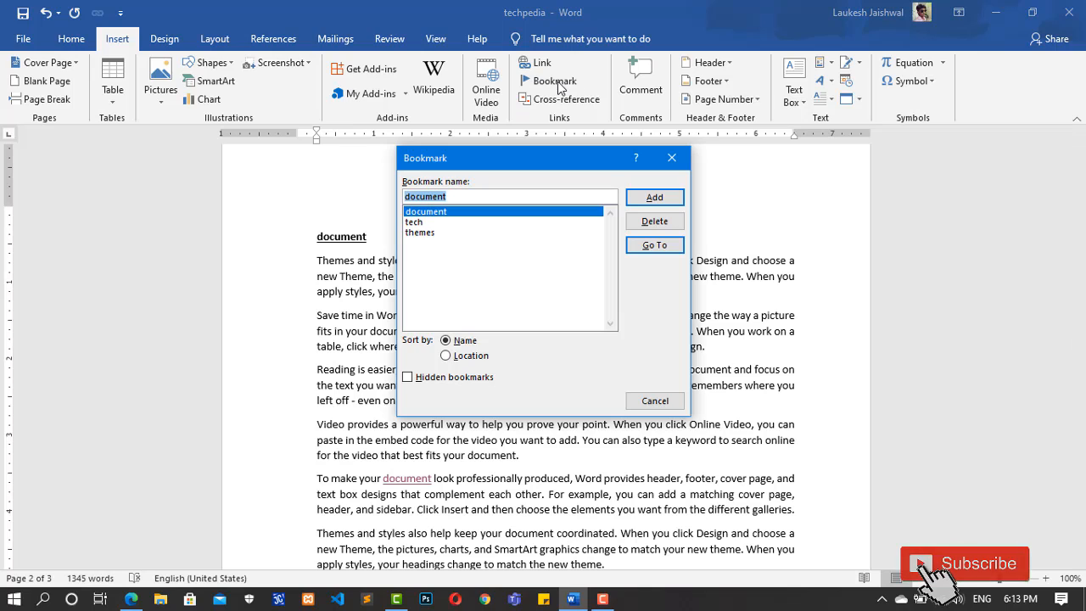
pyautogui.click(426, 224)
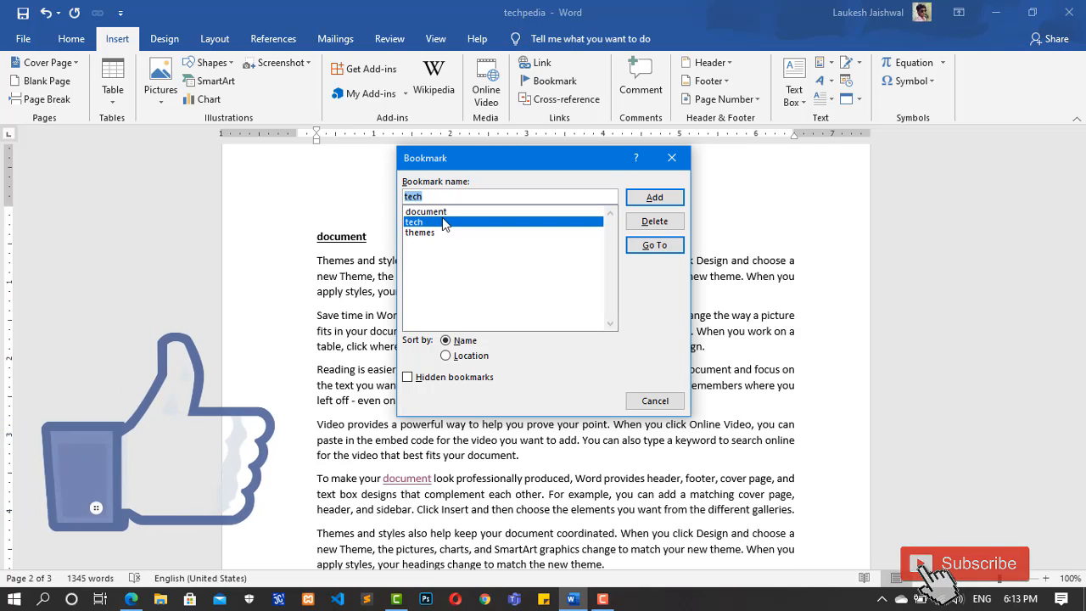
pyautogui.click(649, 245)
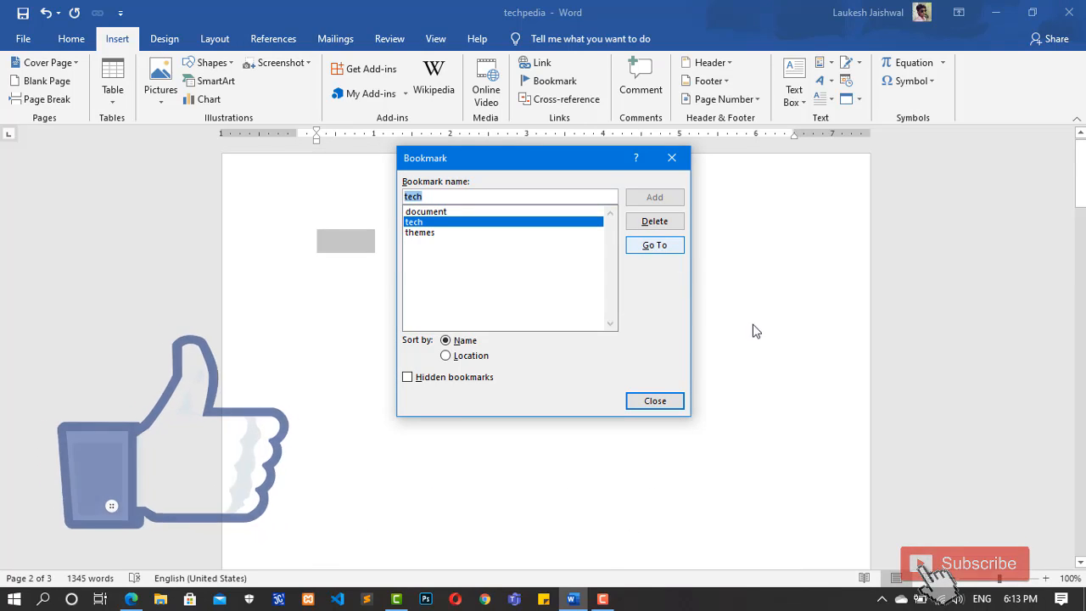
pyautogui.click(654, 403)
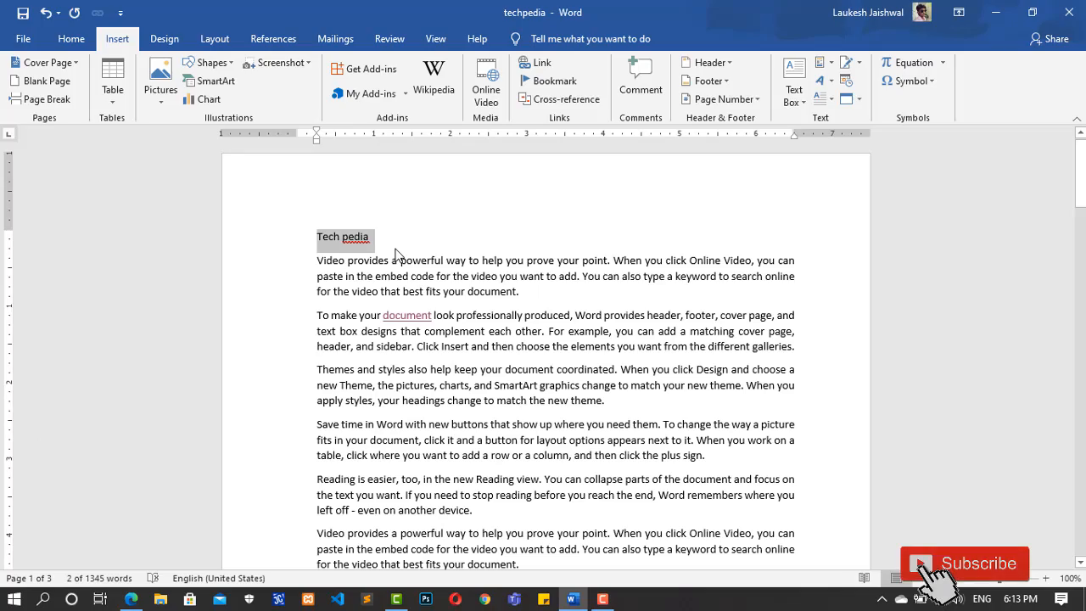
pyautogui.moveTo(1079, 169)
pyautogui.mouseDown()
pyautogui.moveTo(1083, 509)
pyautogui.moveTo(1082, 157)
pyautogui.moveTo(1082, 219)
pyautogui.moveTo(1084, 169)
pyautogui.mouseUp()
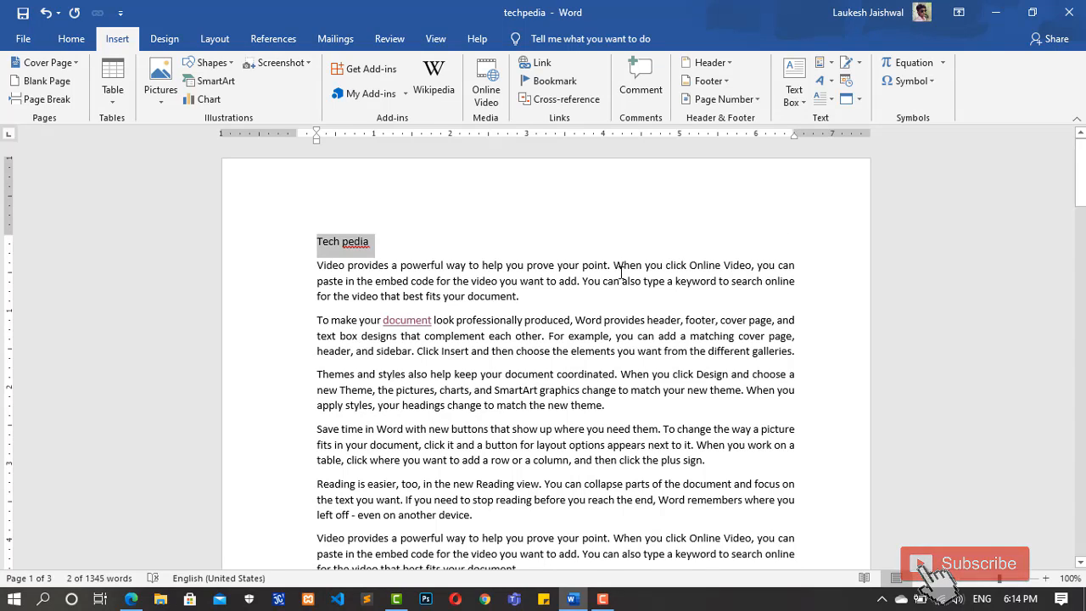
pyautogui.click(402, 238)
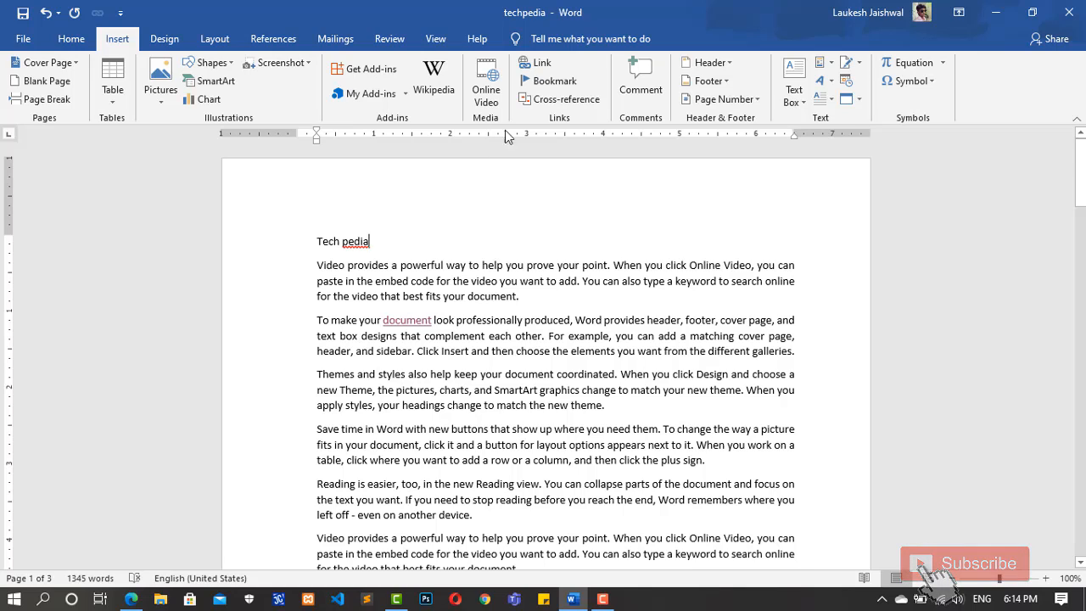
# Step: Go to the "themes" bookmark from the "Tech pedia" heading on page 1
pyautogui.click(553, 82)
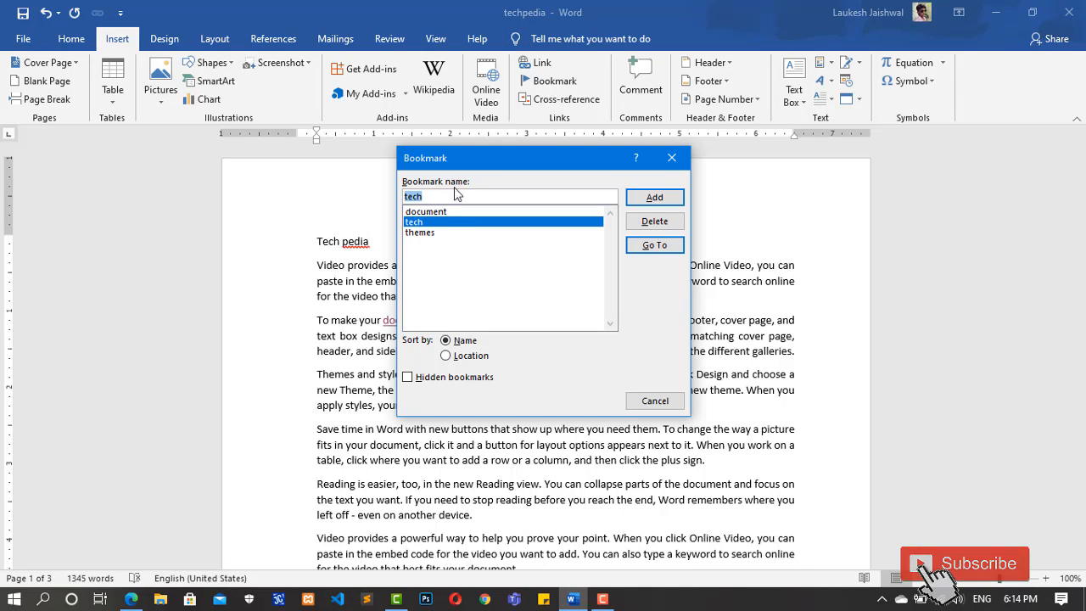
pyautogui.click(431, 234)
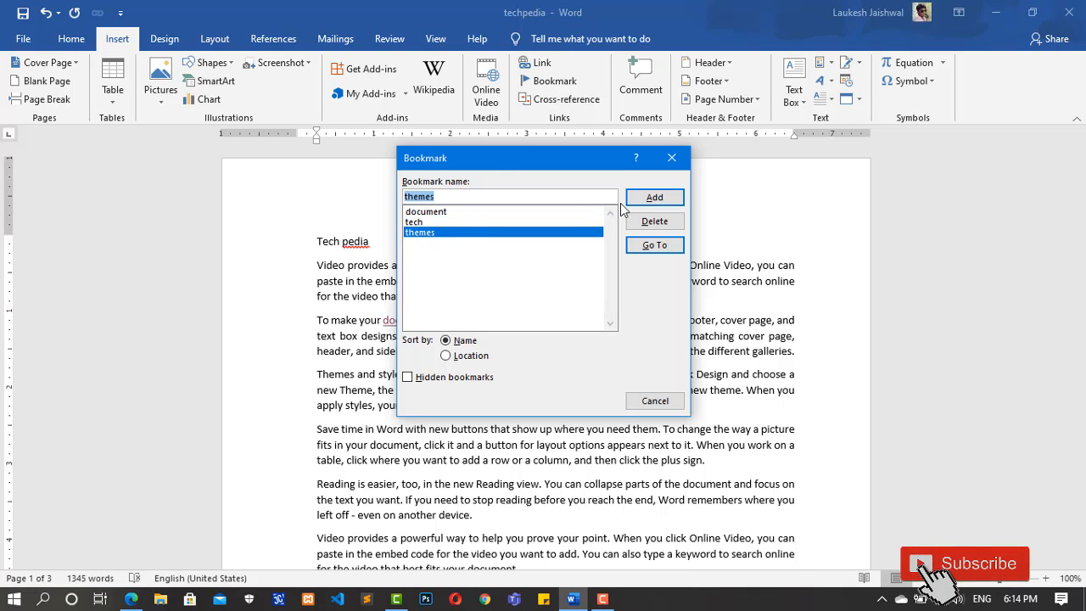
pyautogui.click(649, 247)
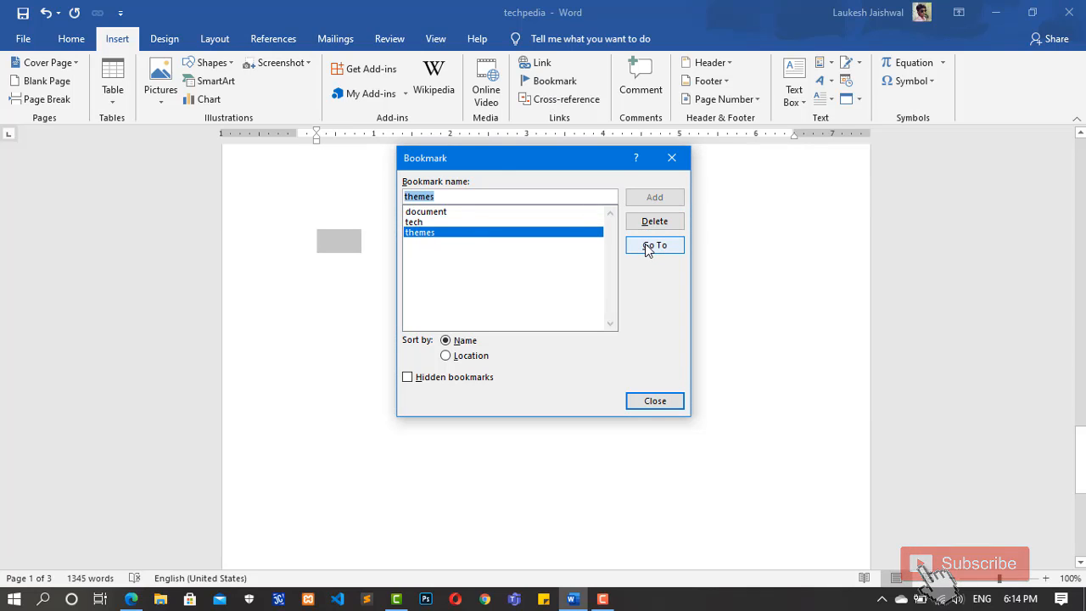
pyautogui.click(655, 402)
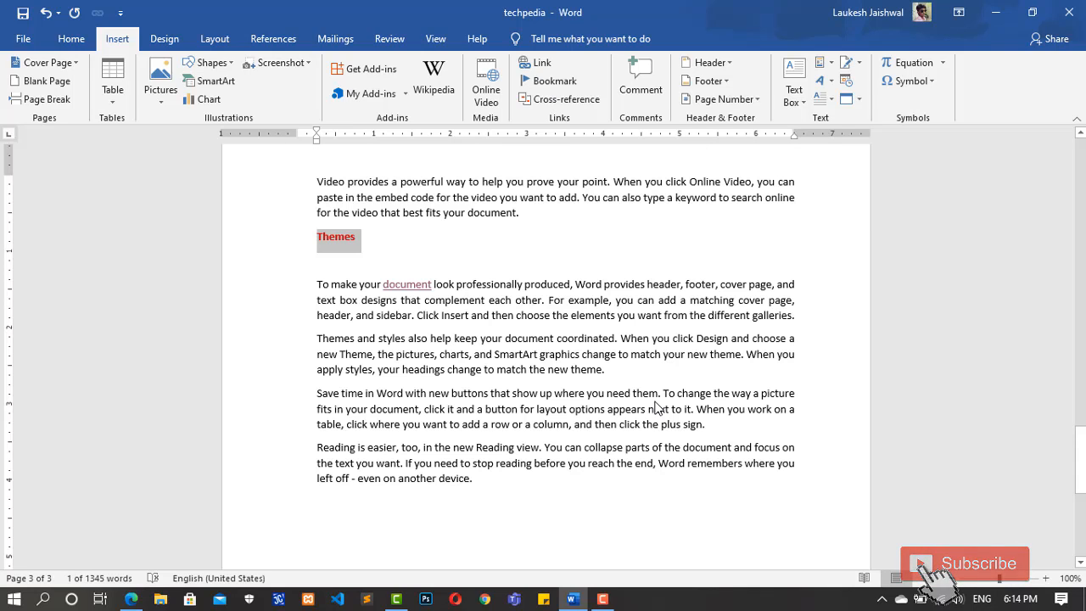
pyautogui.click(367, 246)
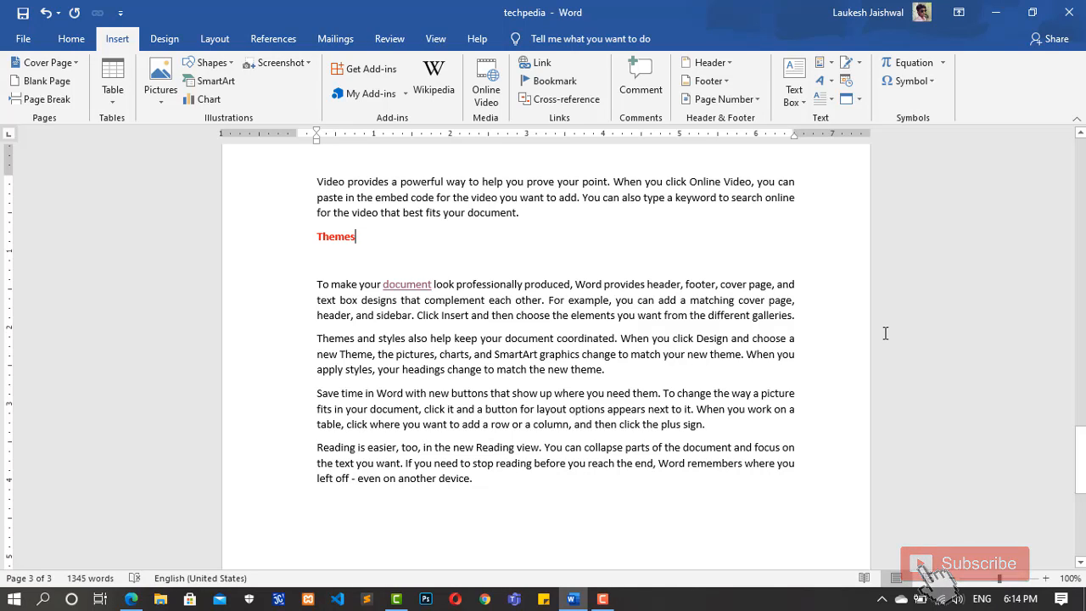
pyautogui.moveTo(1083, 451); pyautogui.dragTo(1083, 407)
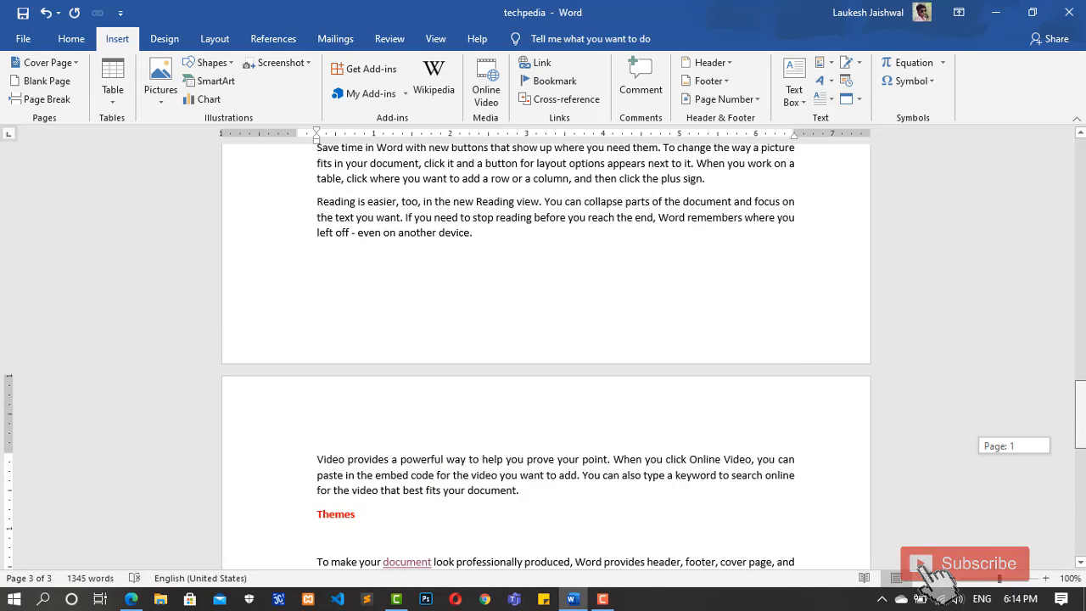
# Step: Return to page 1 and place the cursor after the word "Themes" at the start of the third body paragraph
pyautogui.moveTo(1082, 406); pyautogui.dragTo(1083, 353)
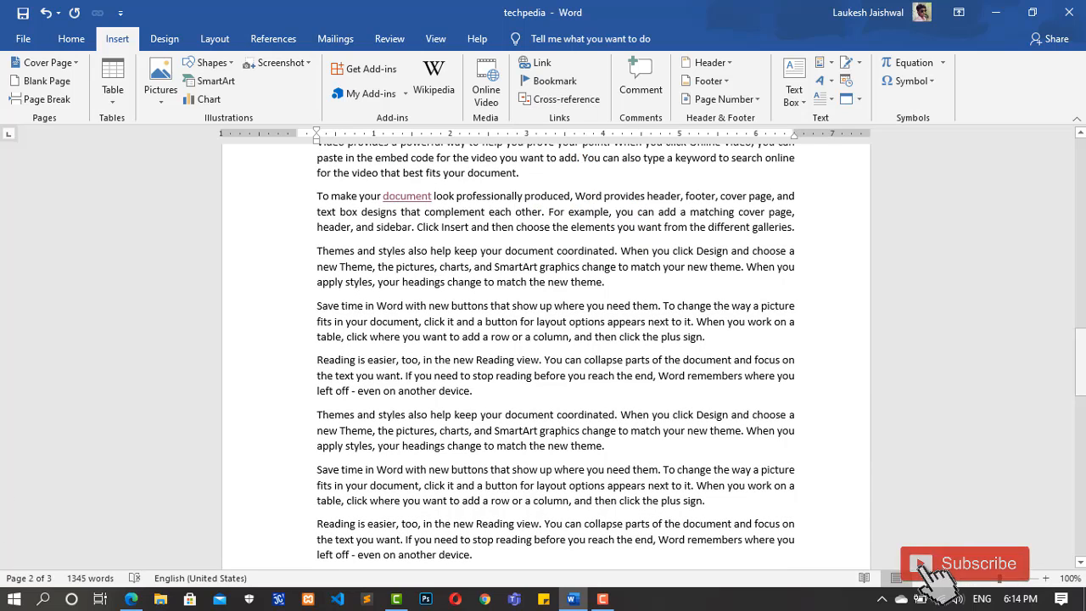
pyautogui.moveTo(1084, 373); pyautogui.dragTo(1081, 157)
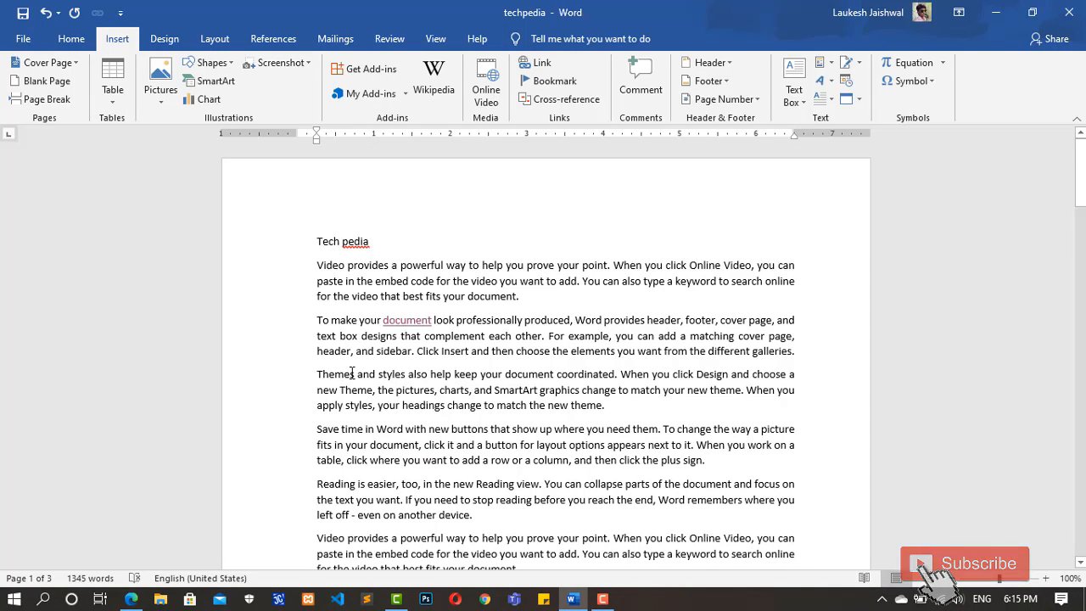
pyautogui.click(355, 373)
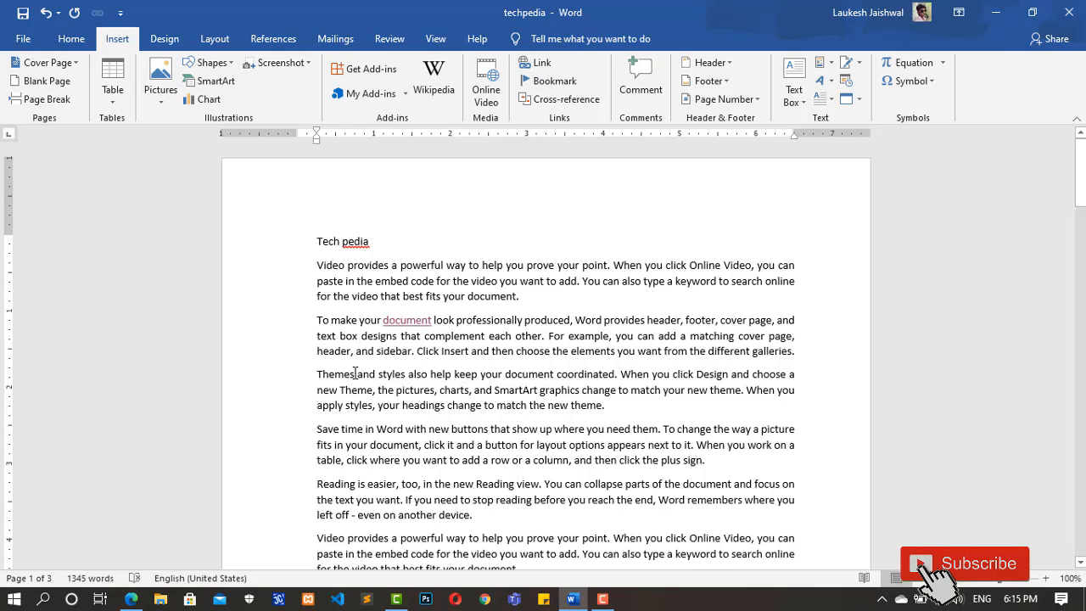
# Step: Switch to Microsoft Edge and open the Google homepage in a new browser tab
pyautogui.click(131, 600)
pyautogui.click(373, 12)
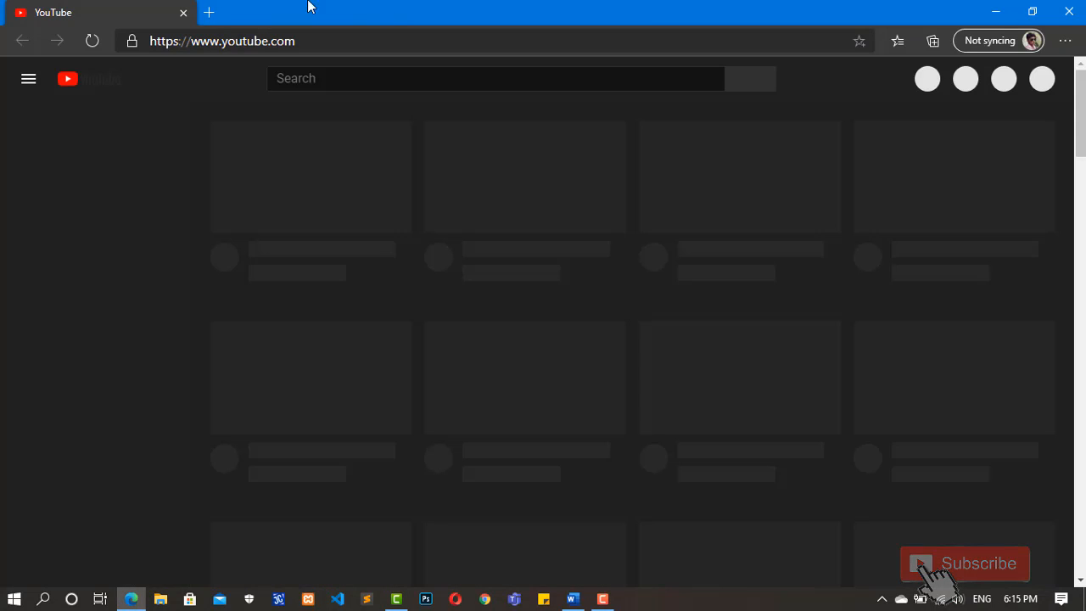
pyautogui.click(210, 12)
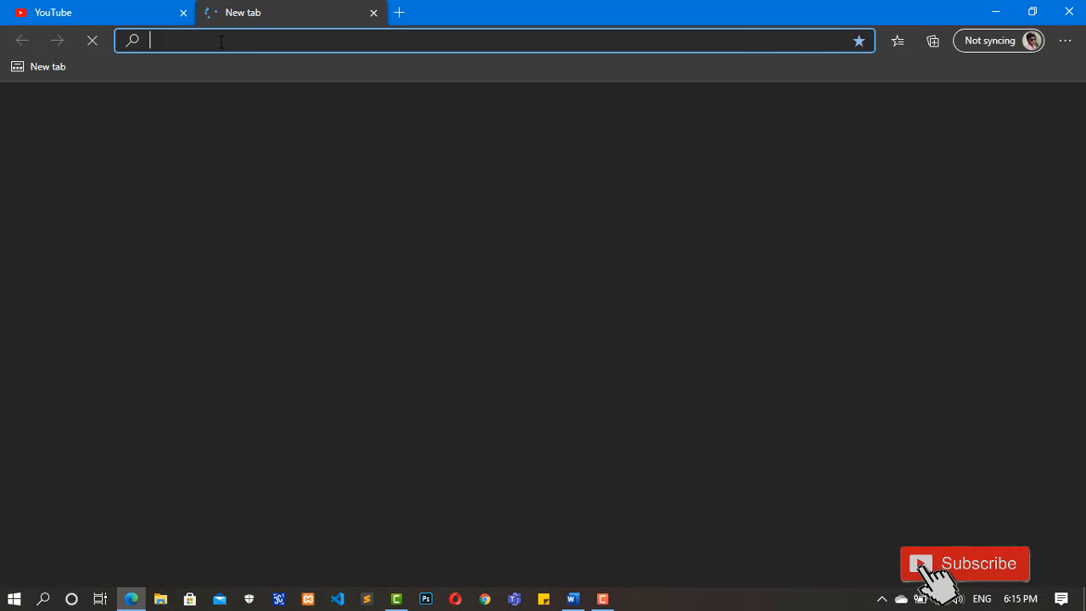
pyautogui.write('goo')
pyautogui.press('Return')
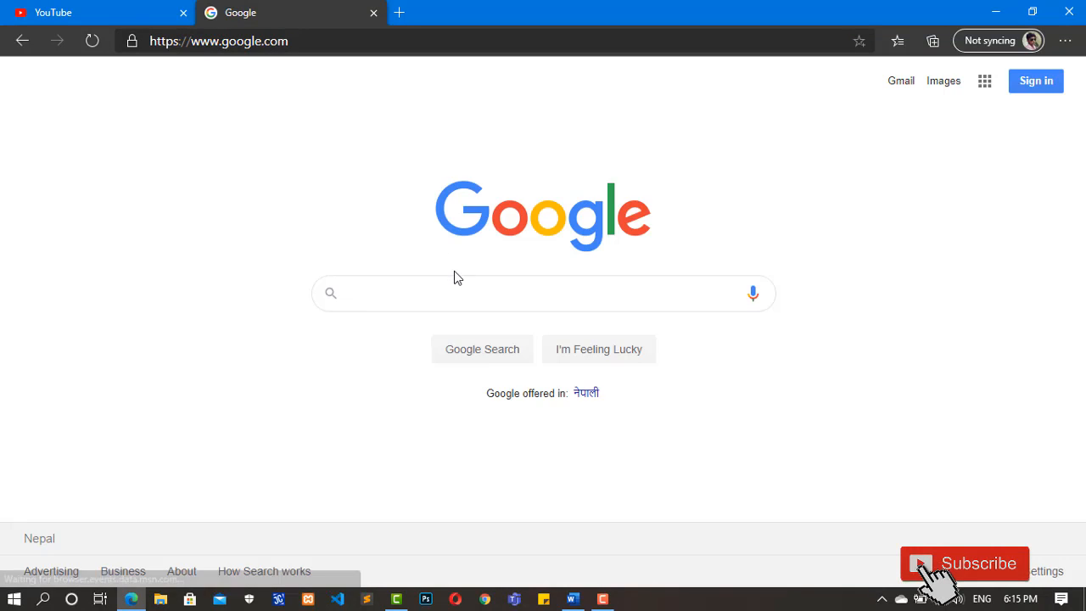
# Step: Search Google for "computer"
pyautogui.click(432, 297)
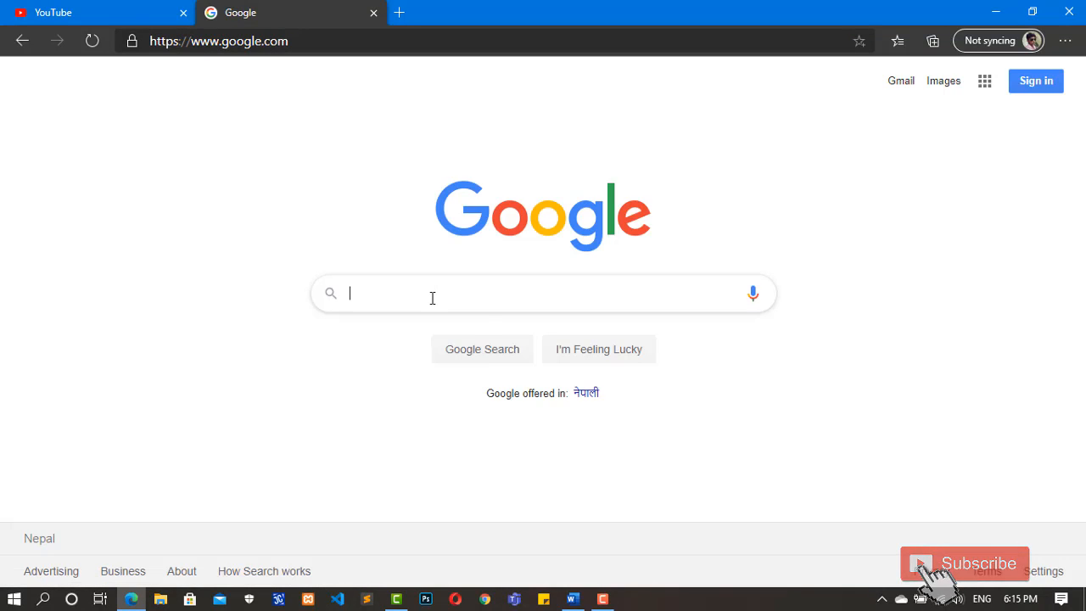
pyautogui.write('h')
pyautogui.press('BackSpace')
pyautogui.write('c')
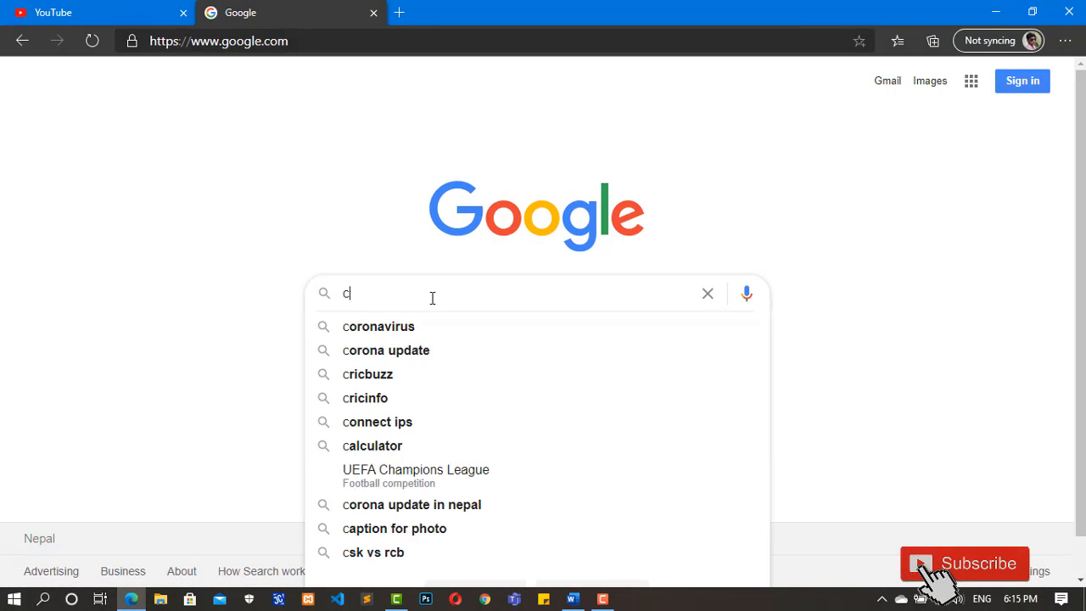
pyautogui.write('omputer')
pyautogui.press('Return')
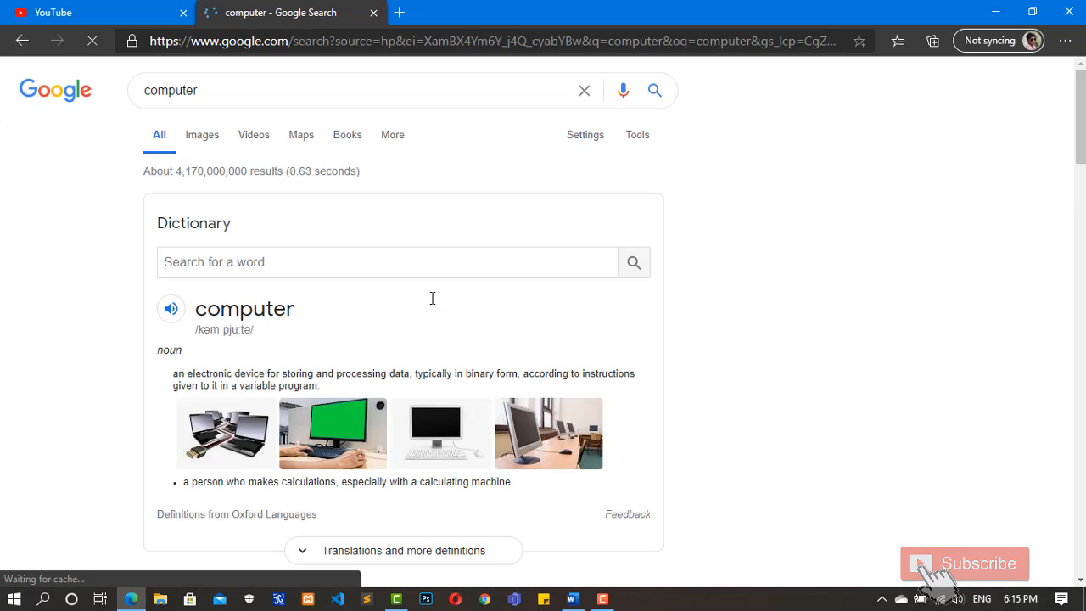
# Step: Open the "Computer hardware" link under the Wikipedia search result, then minimize the browser to return to the Word document
pyautogui.scroll(-5, 995, 190)
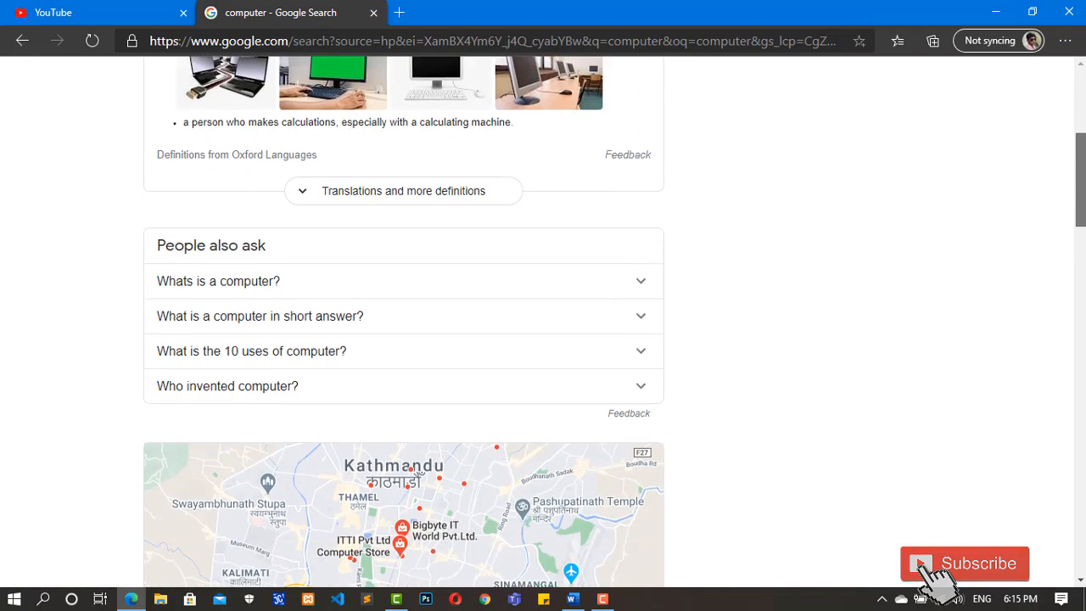
pyautogui.moveTo(1081, 211); pyautogui.dragTo(1083, 329)
pyautogui.click(343, 127)
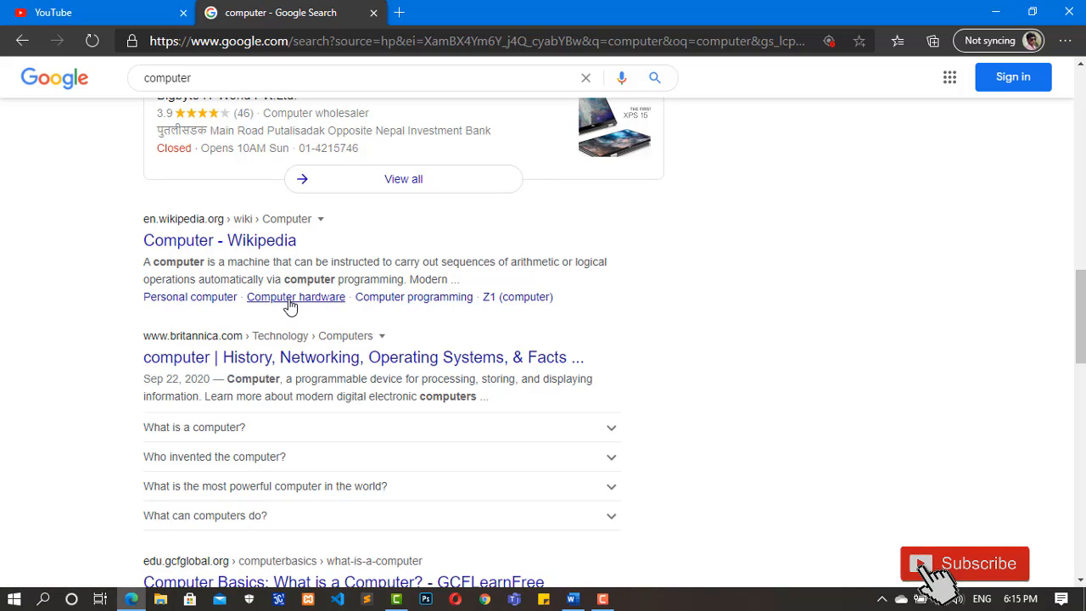
pyautogui.click(290, 305)
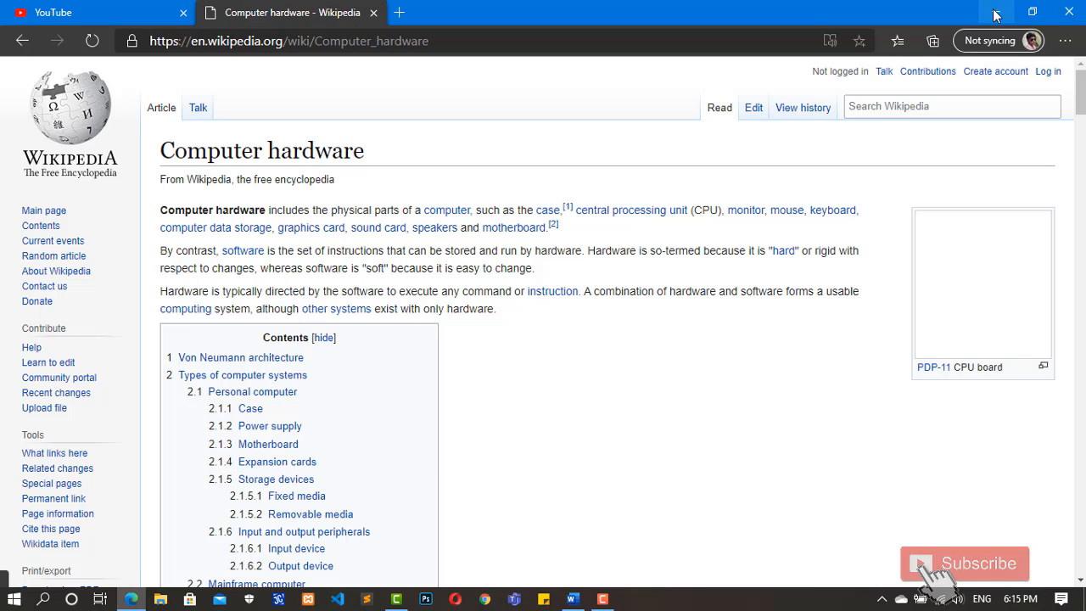
pyautogui.click(997, 12)
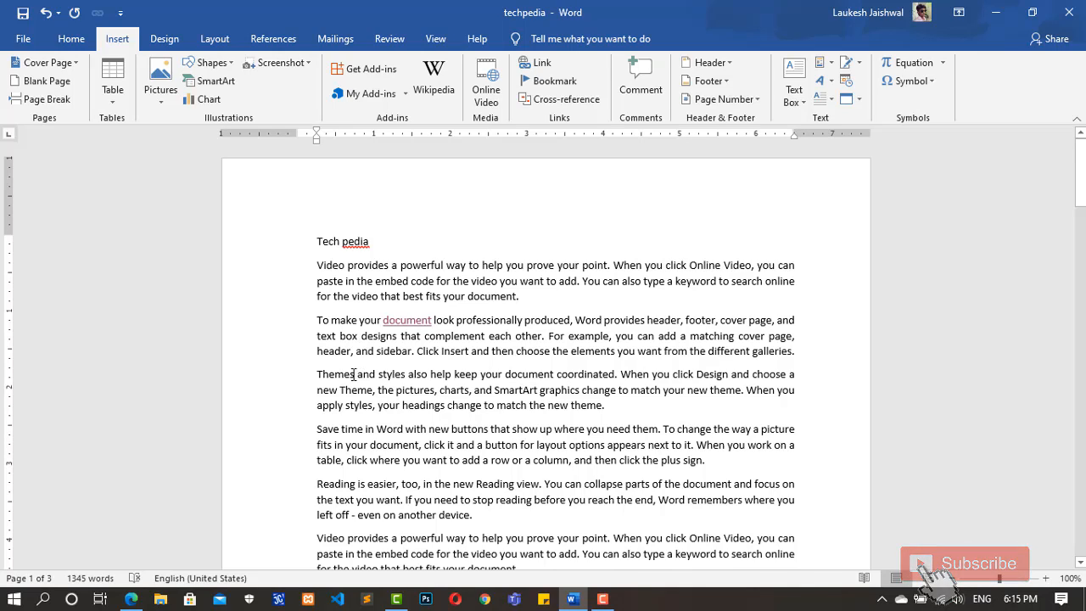
# Step: Replace "Themes" in page 1's third body paragraph with a hyperlinked cross-reference to the text of the "themes" bookmark
pyautogui.moveTo(353, 374); pyautogui.dragTo(318, 374)
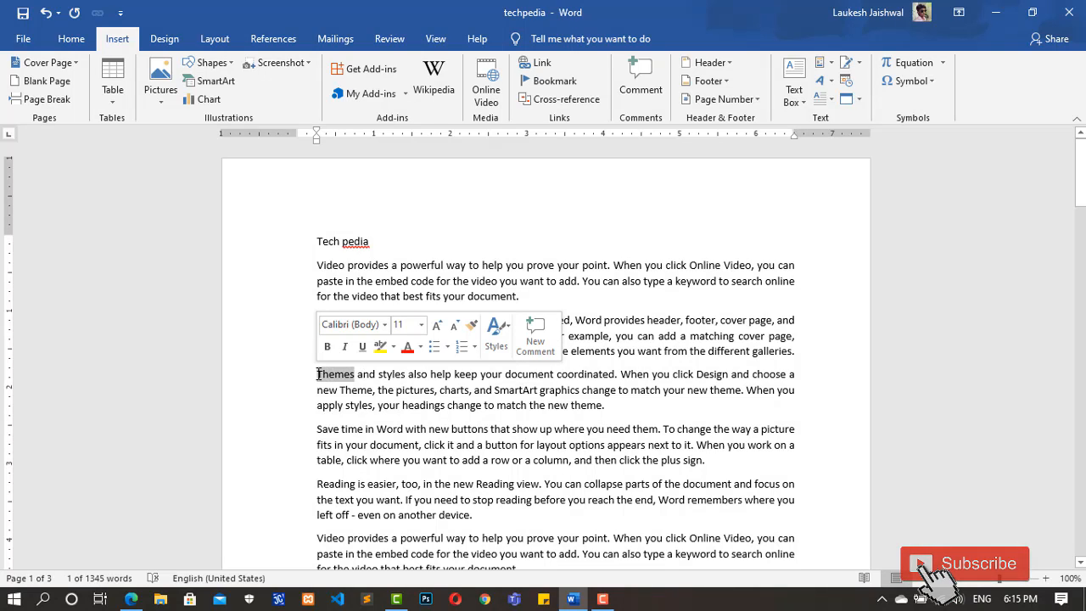
pyautogui.click(564, 100)
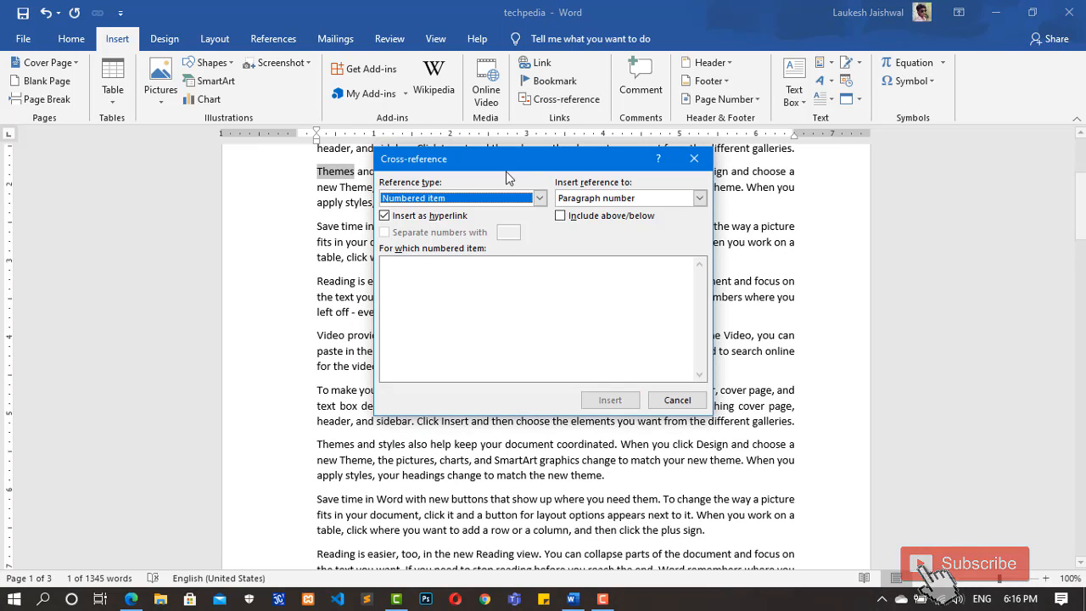
pyautogui.click(540, 200)
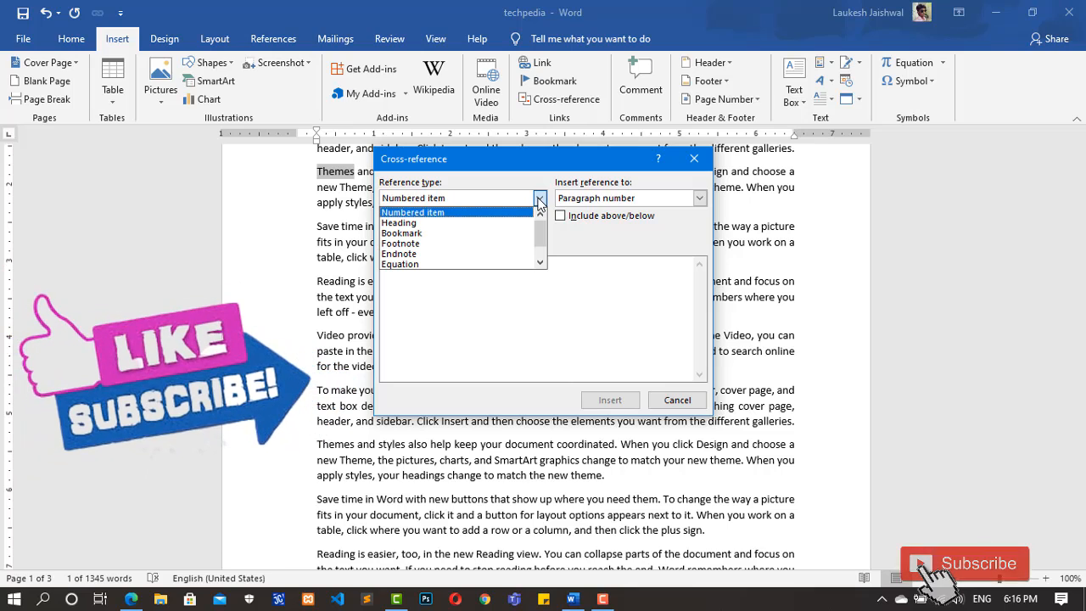
pyautogui.click(413, 234)
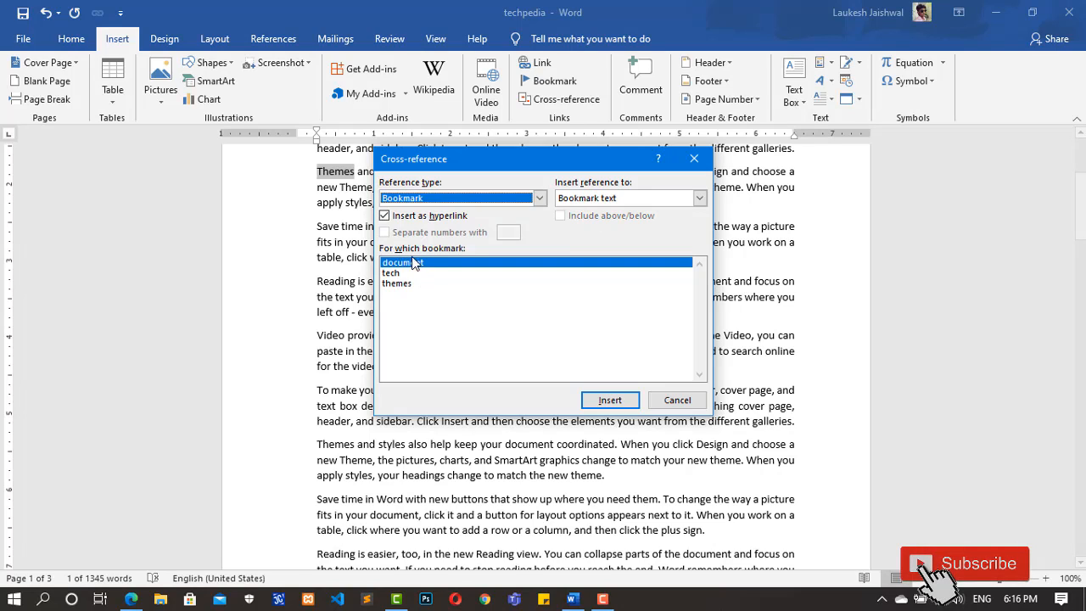
pyautogui.click(405, 288)
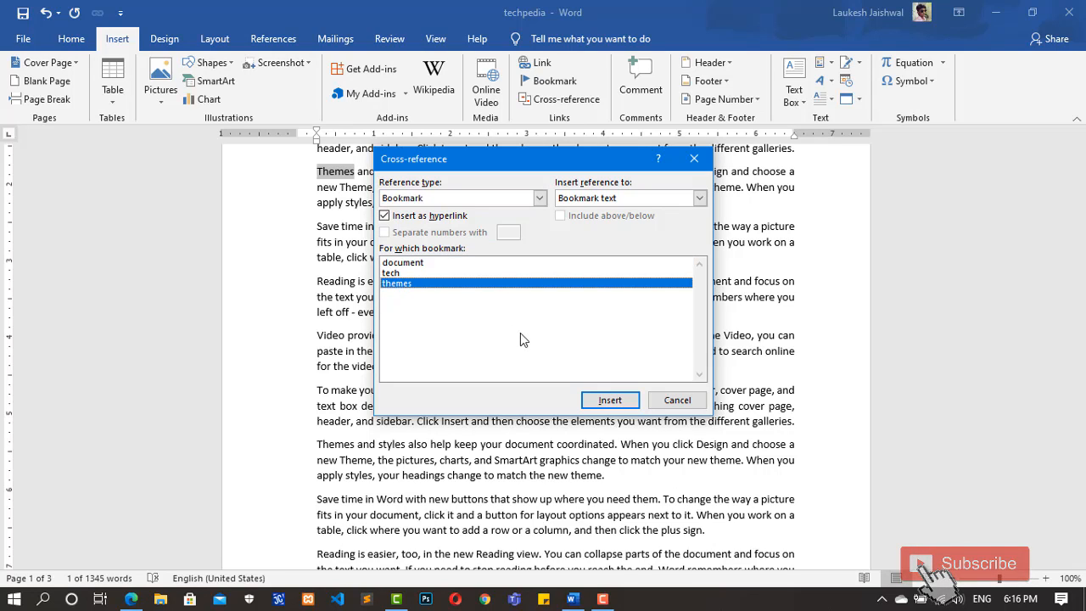
pyautogui.click(611, 400)
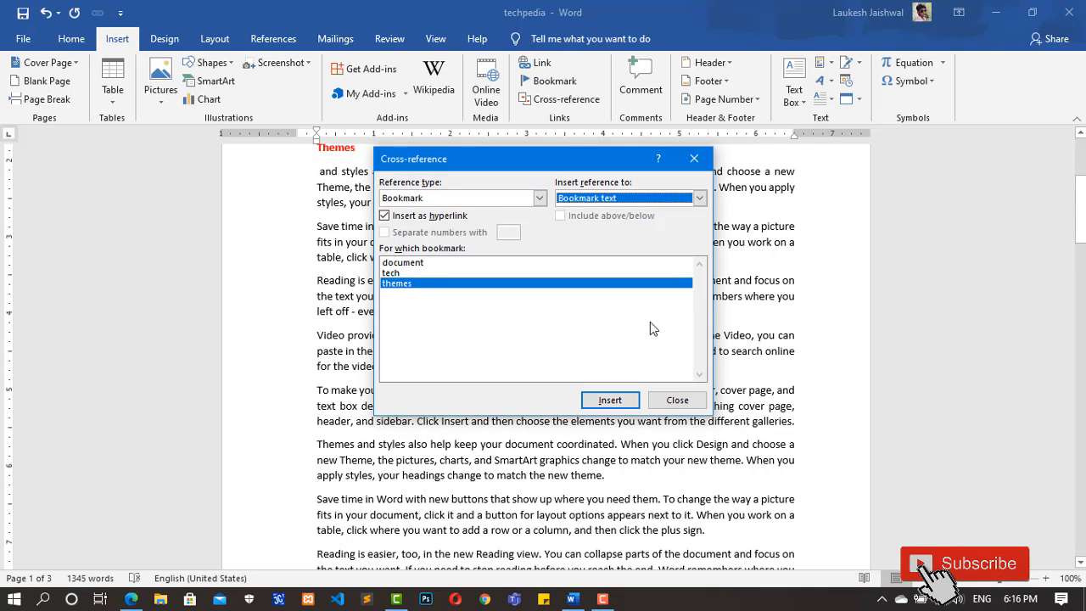
pyautogui.click(678, 398)
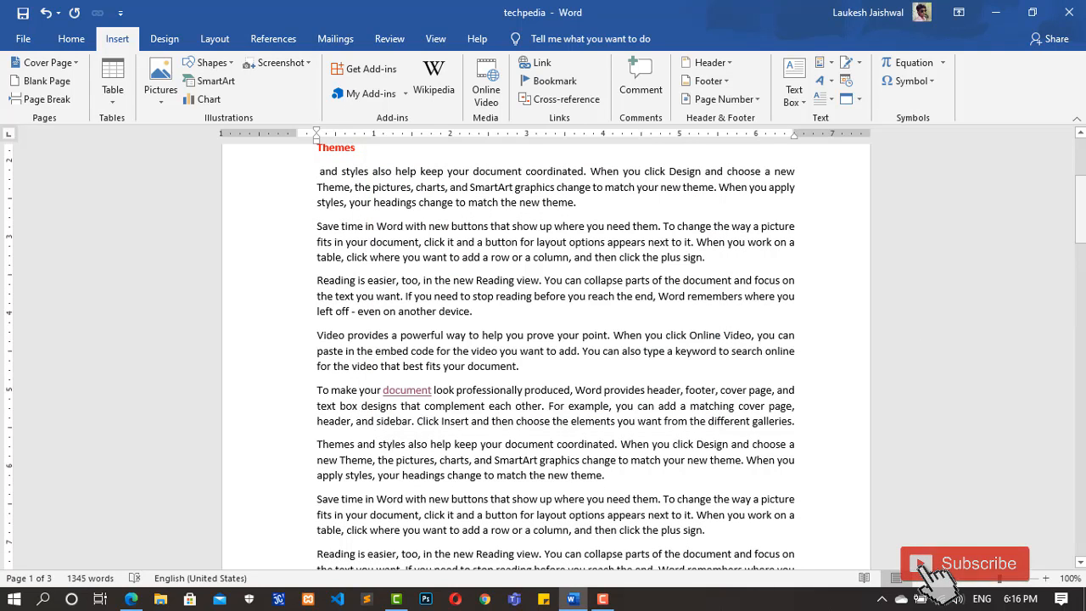
pyautogui.moveTo(1081, 227); pyautogui.dragTo(1080, 211)
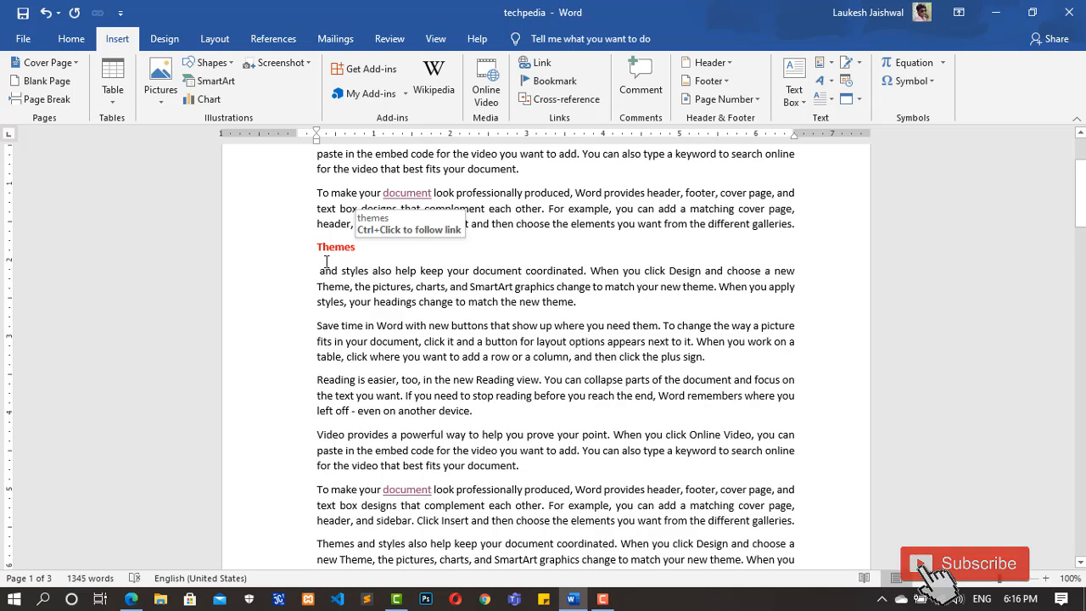
pyautogui.press('BackSpace')
pyautogui.press('BackSpace')
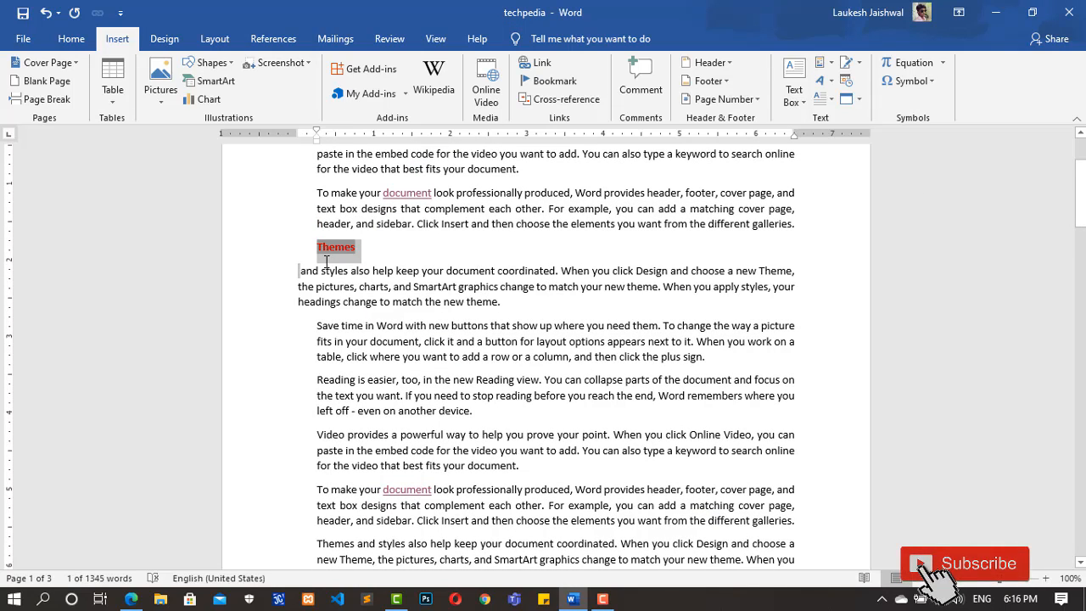
pyautogui.press('BackSpace')
pyautogui.hotkey('ctrl', 'z')
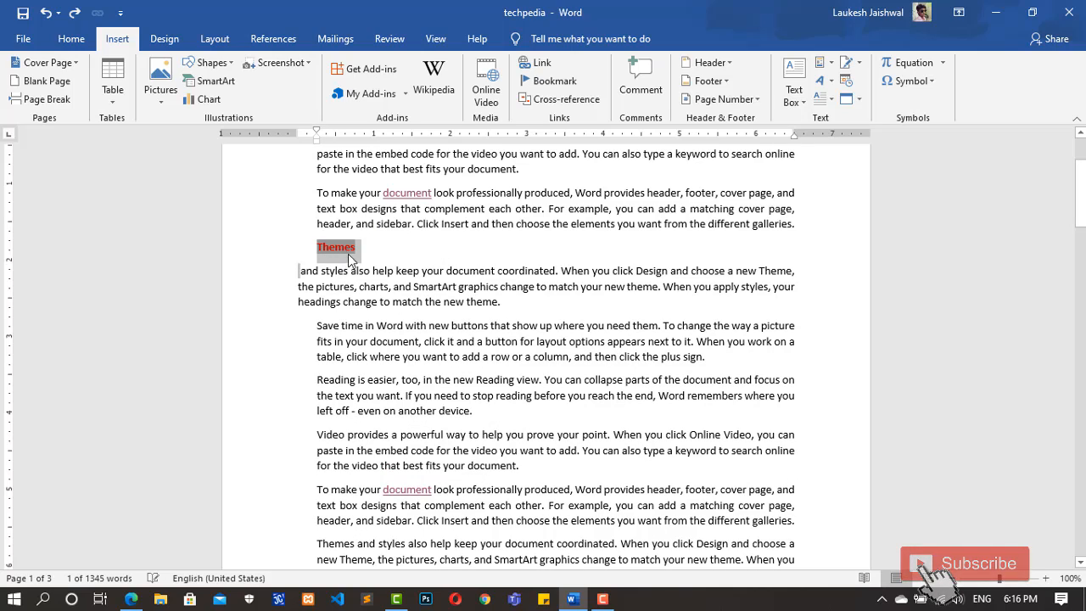
# Step: Remove the paragraph break after the "Themes" cross-reference on page 1 and follow its link to the bookmarked heading
pyautogui.click(369, 251)
pyautogui.press('Delete')
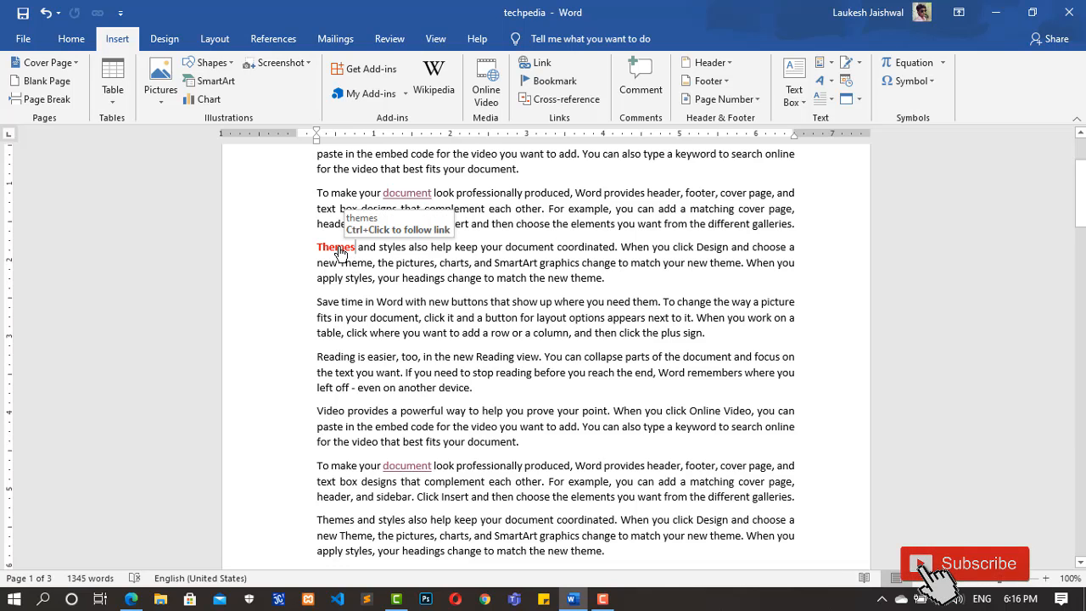
pyautogui.keyDown('ctrl'); pyautogui.click(335, 248); pyautogui.keyUp('ctrl')
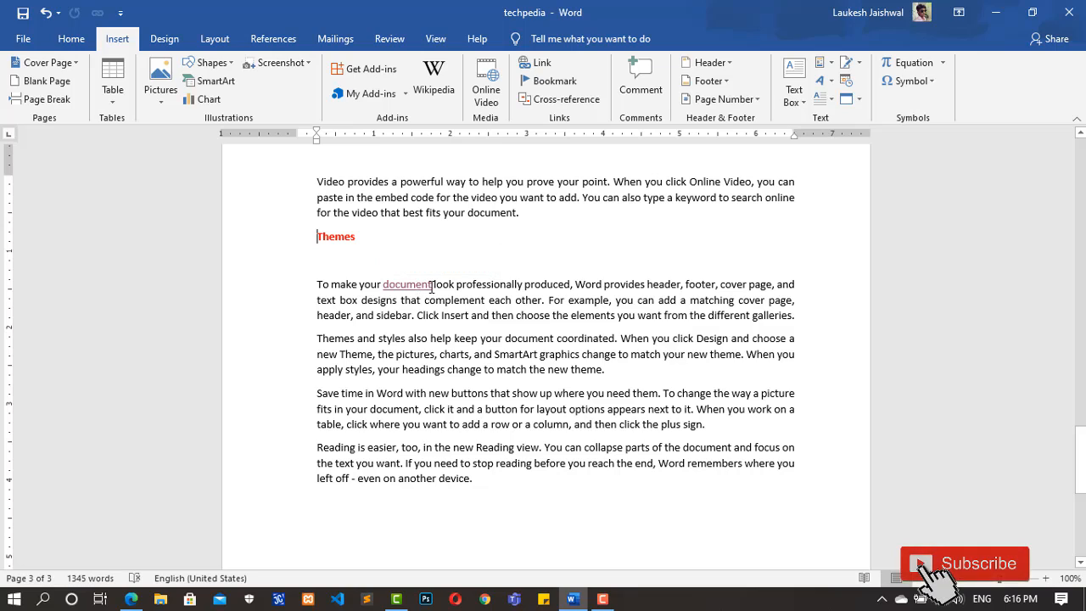
# Step: Replace "document" in the paragraph below the "Themes" heading with a hyperlinked cross-reference to the text of the "document" bookmark
pyautogui.moveTo(432, 287); pyautogui.dragTo(384, 288)
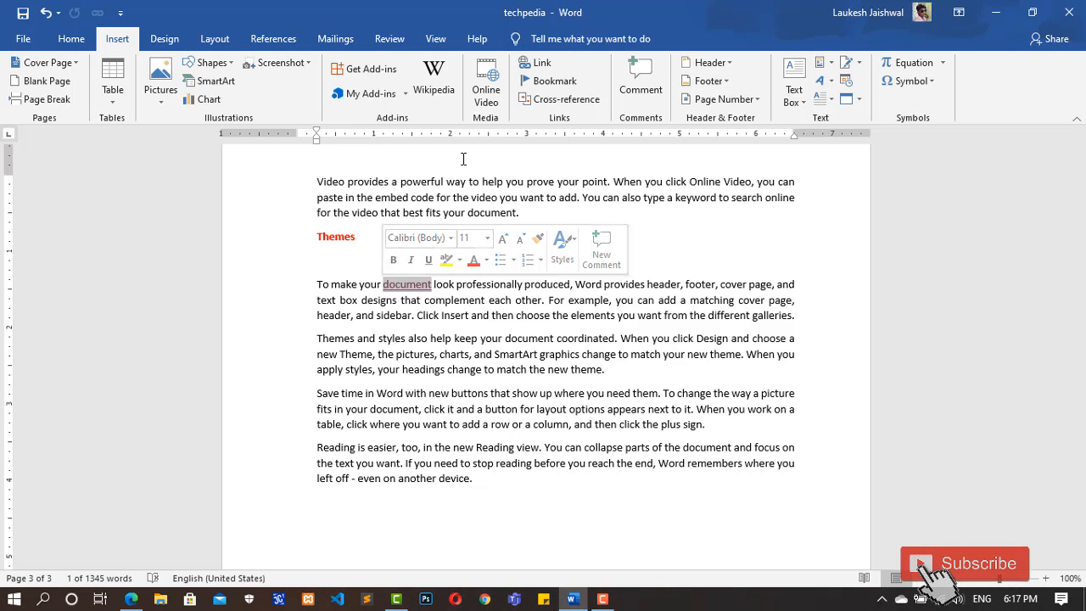
pyautogui.click(554, 100)
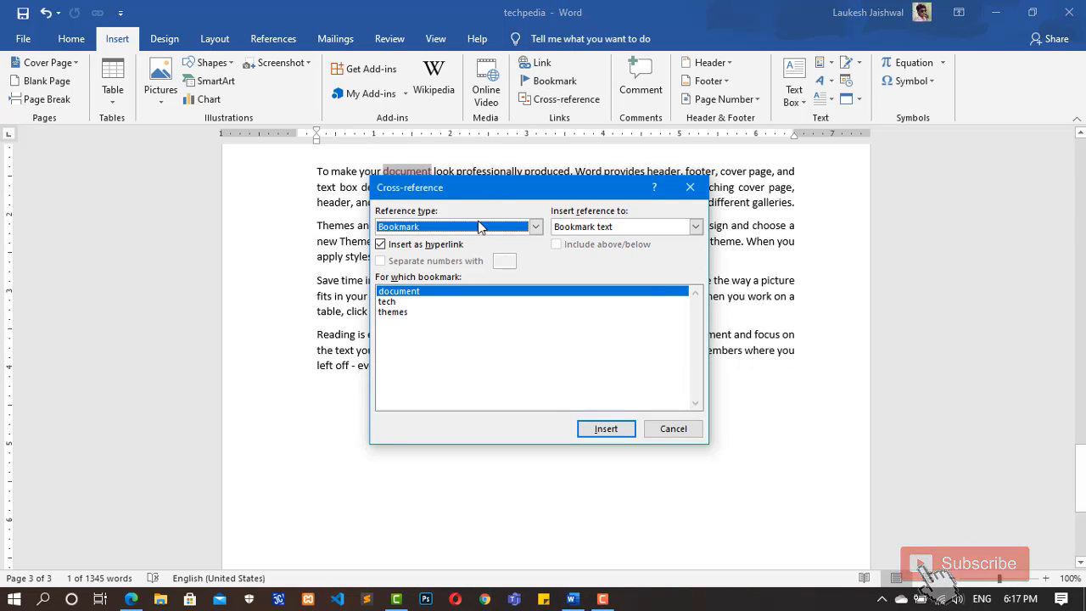
pyautogui.click(433, 293)
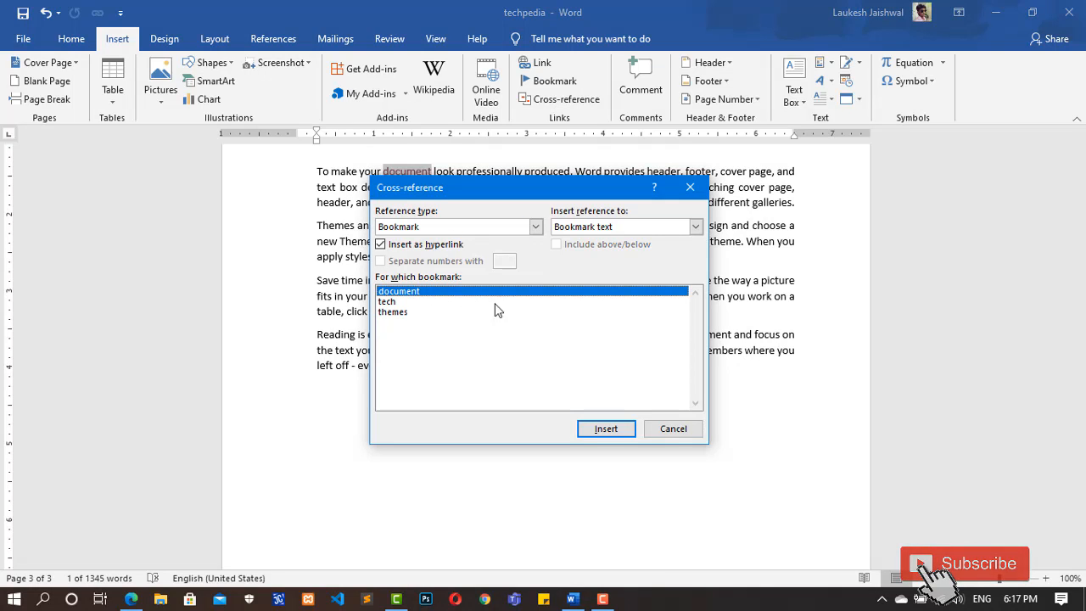
pyautogui.click(606, 428)
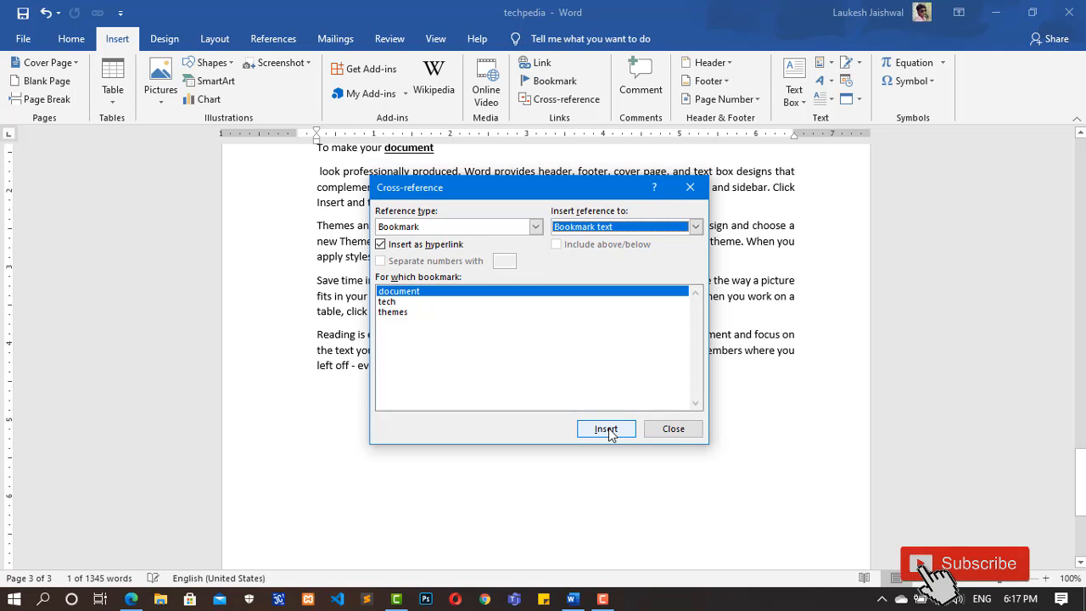
pyautogui.click(670, 429)
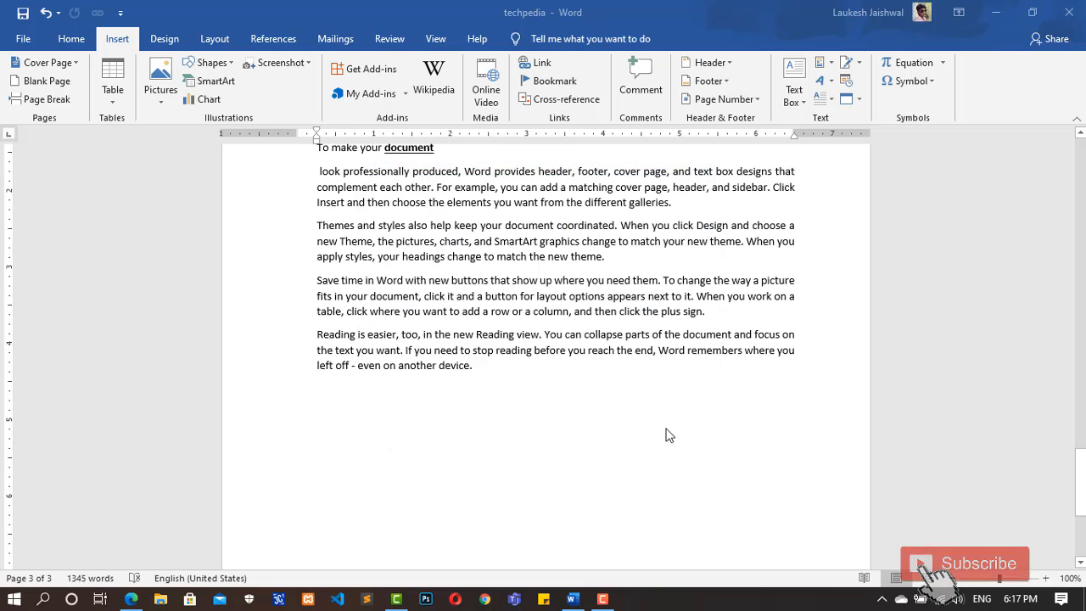
# Step: Remove the paragraph break after the "document" cross-reference on page 3 so the sentence continues on the same line
pyautogui.moveTo(1076, 462); pyautogui.dragTo(1077, 443)
pyautogui.click(438, 257)
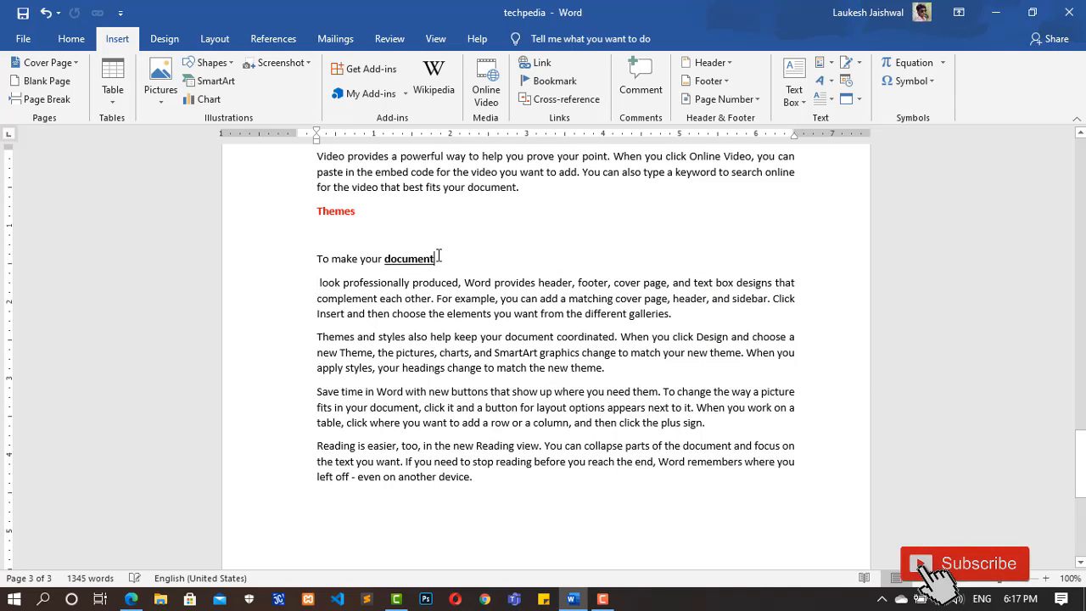
pyautogui.press('Delete')
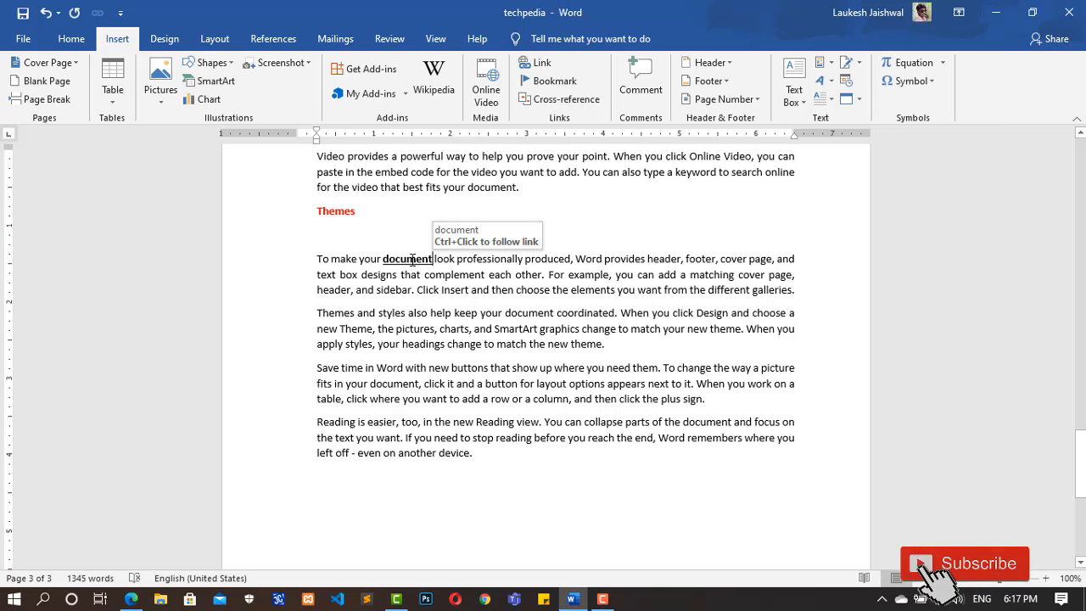
# Step: Follow the "document" cross-reference link on page 3 to its bookmarked heading on page 2
pyautogui.keyDown('ctrl'); pyautogui.click(413, 263); pyautogui.keyUp('ctrl')
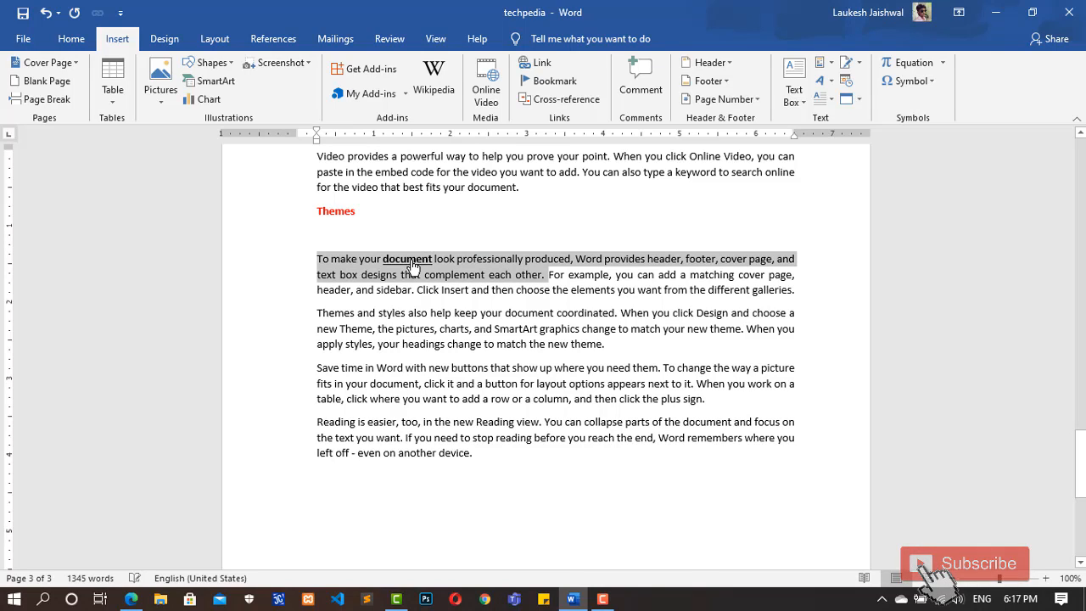
pyautogui.click(412, 265)
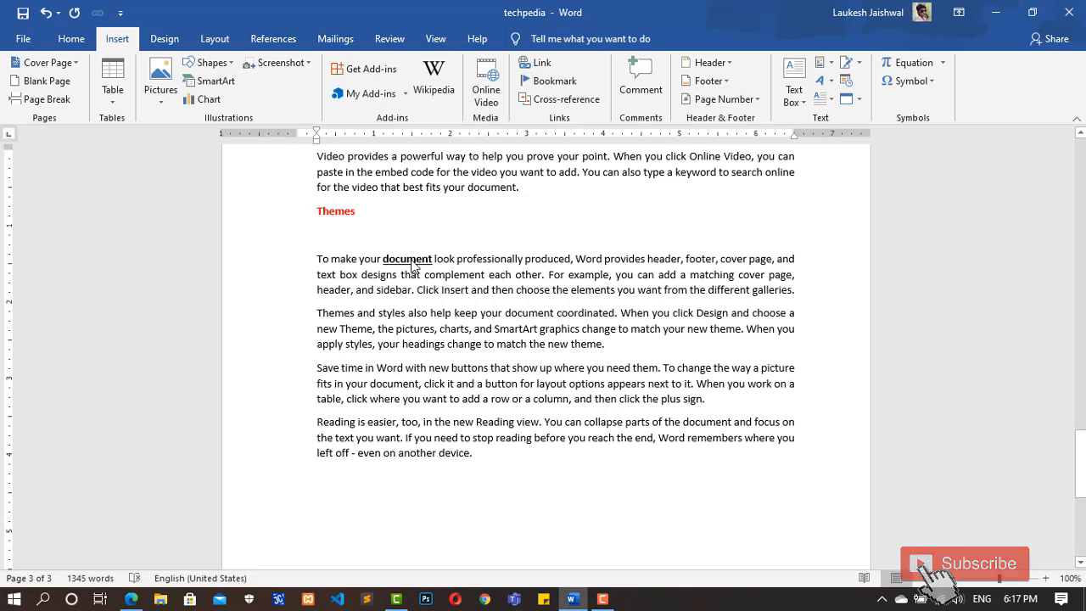
pyautogui.keyDown('ctrl'); pyautogui.click(413, 265); pyautogui.keyUp('ctrl')
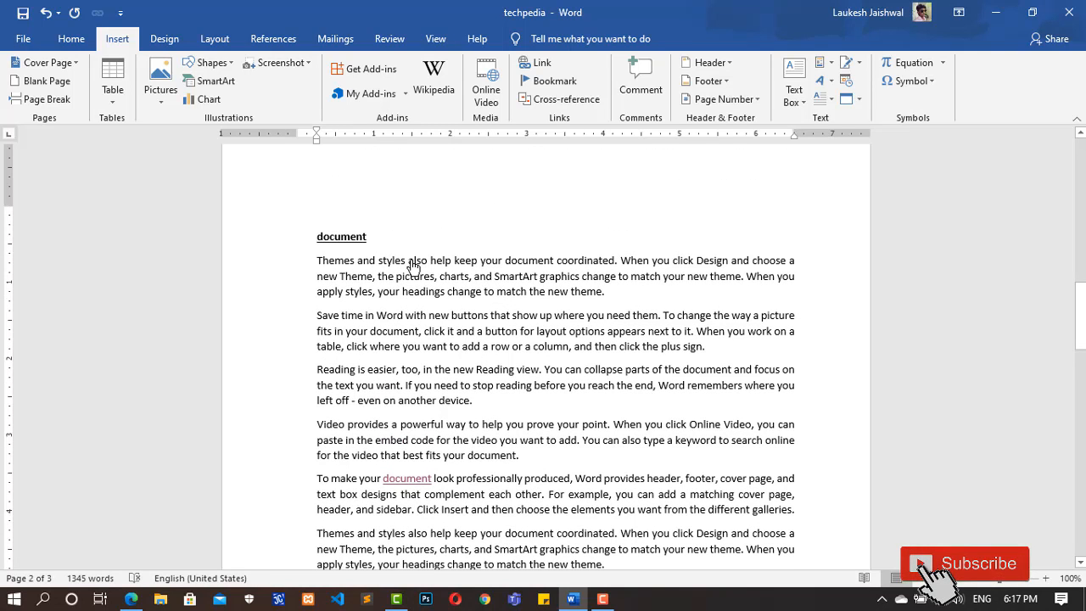